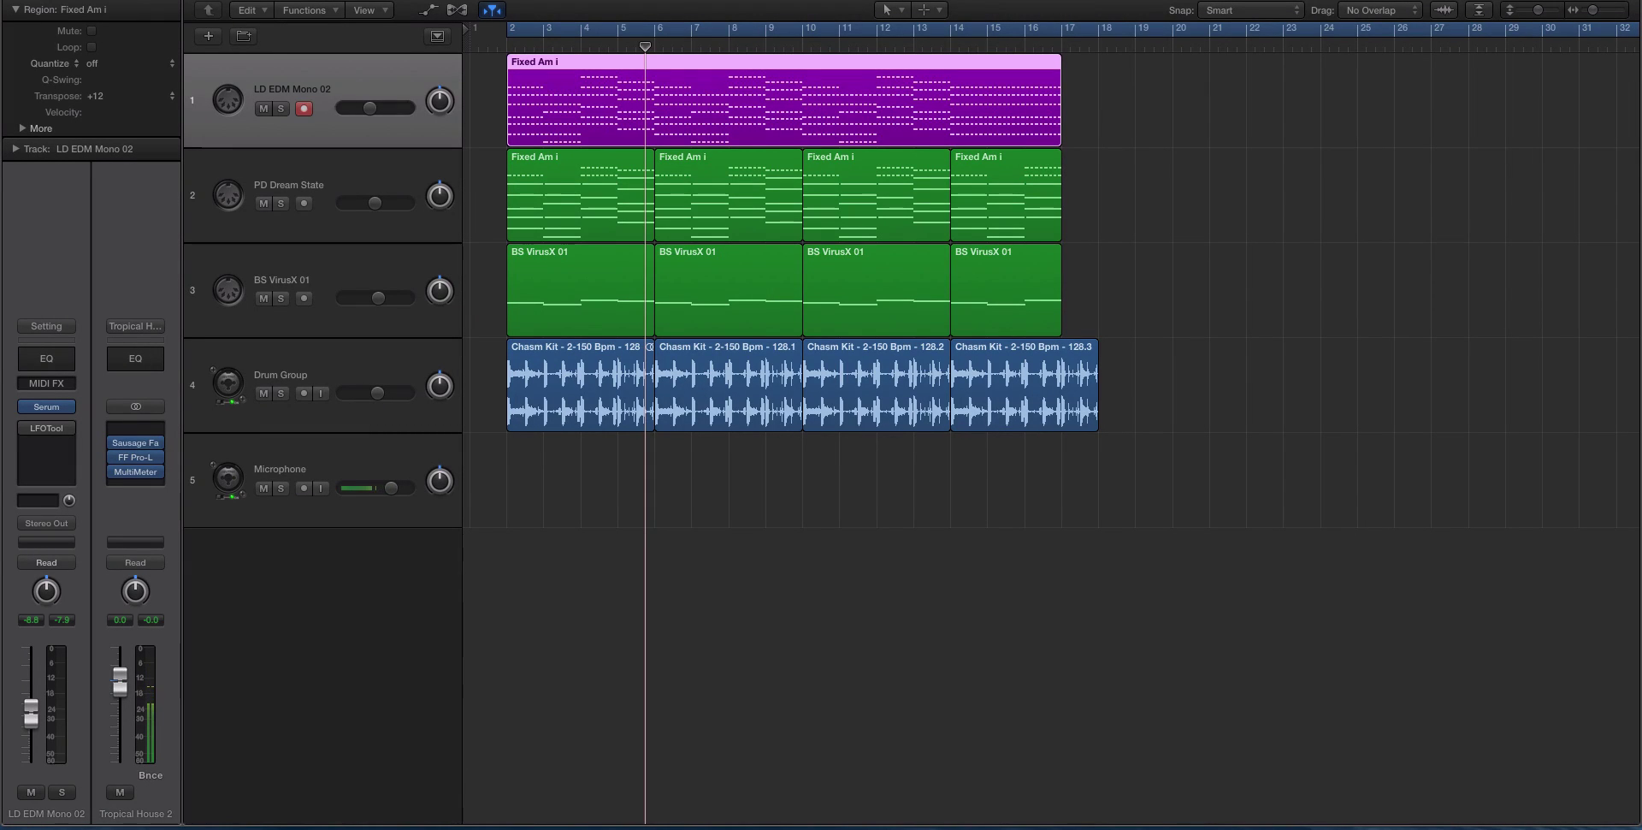
{"action": "key", "text": "alt+ctrl+r"}
{"action": "left_click", "coordinate": [429, 162]}
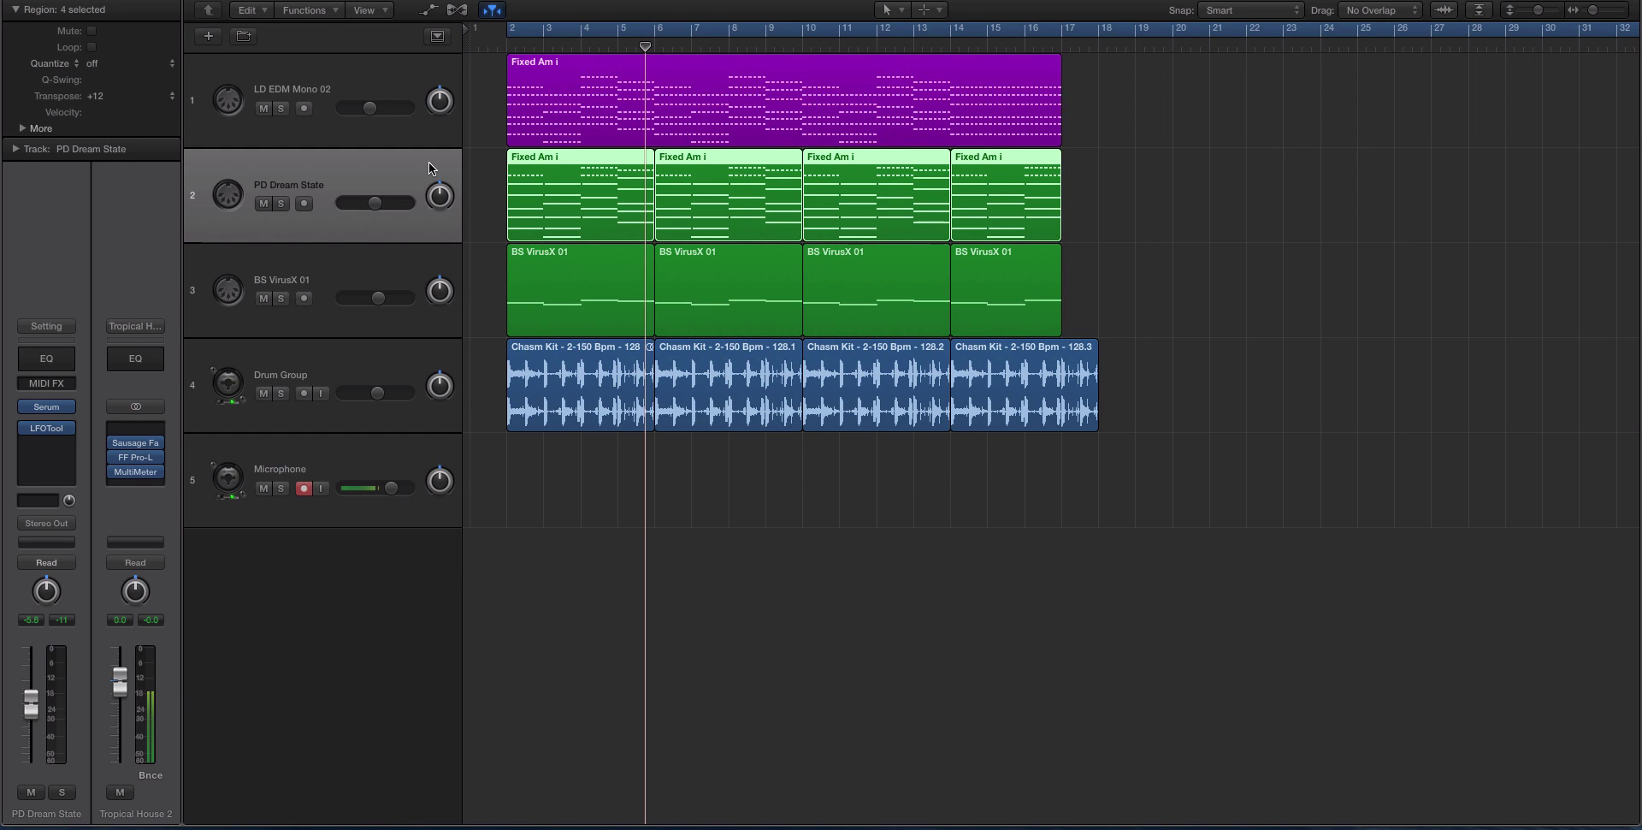
{"action": "left_click", "coordinate": [330, 130]}
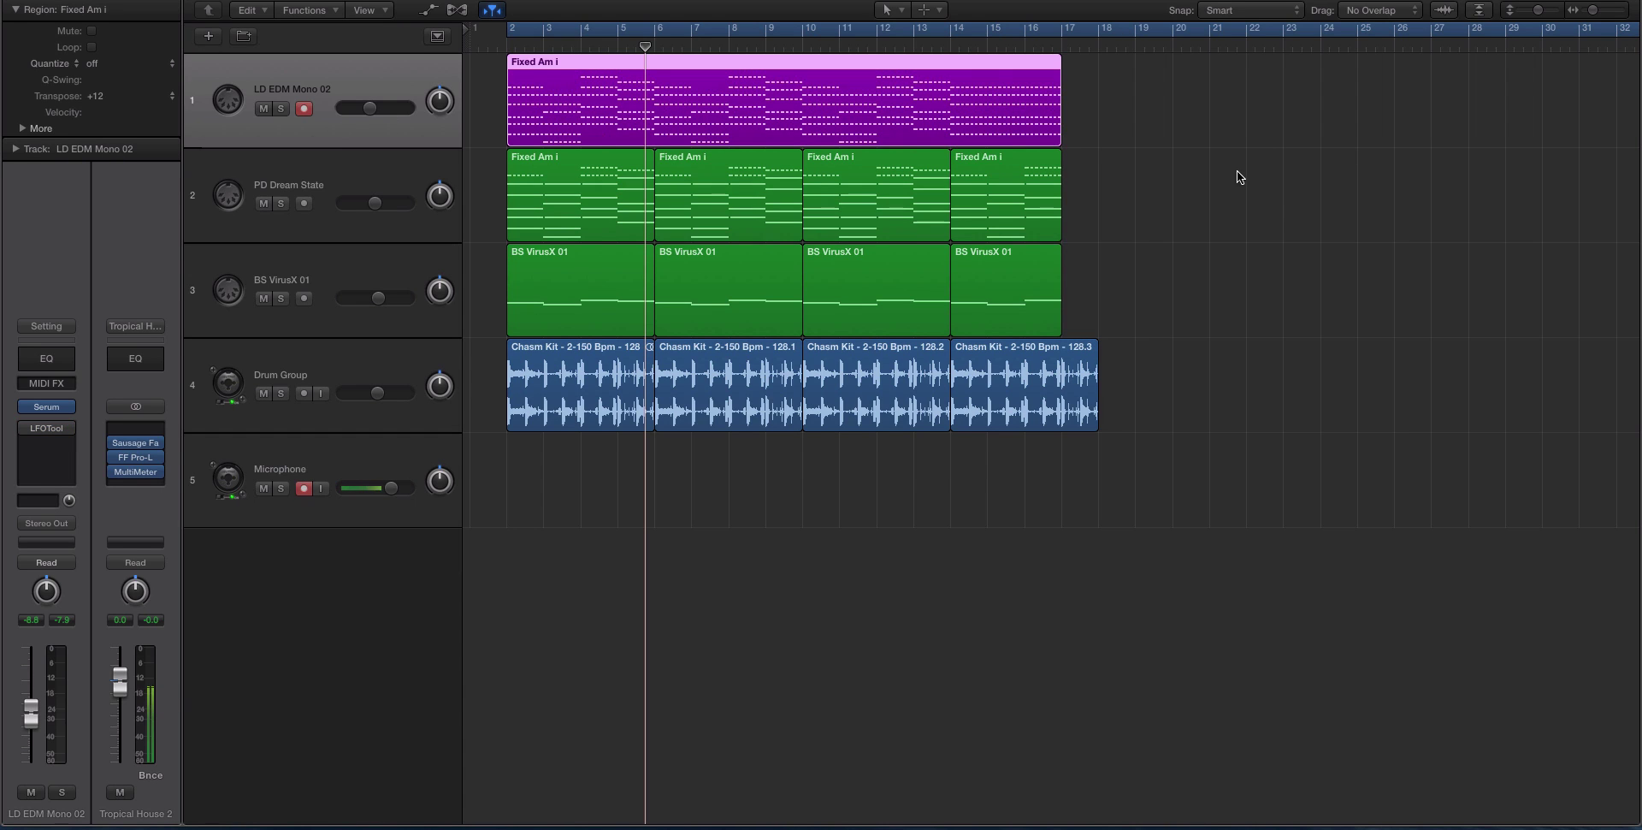
Trim the last Drum Group audio region so it ends at bar 17, in line with the regions above.
{"action": "left_click", "coordinate": [1088, 435]}
{"action": "left_click_drag", "start_coordinate": [1094, 439], "coordinate": [1062, 440]}
{"action": "left_click", "coordinate": [1168, 317]}
Play the arrangement and open the LD EDM Mono 02 track's Serum window, moving it away from the regions.
{"action": "key", "text": "space"}
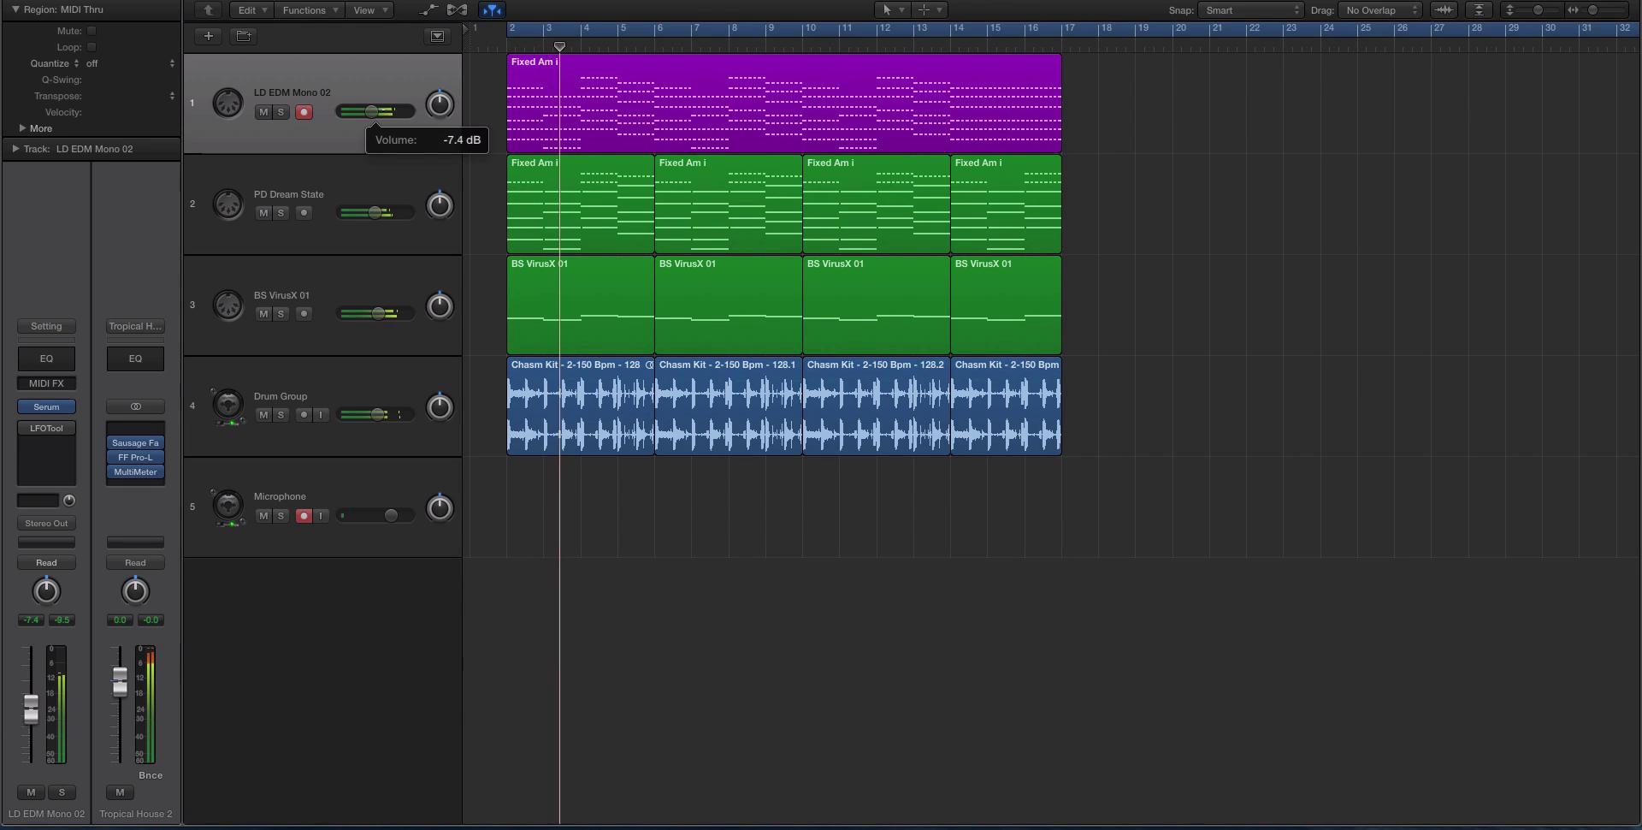
{"action": "left_click", "coordinate": [46, 406]}
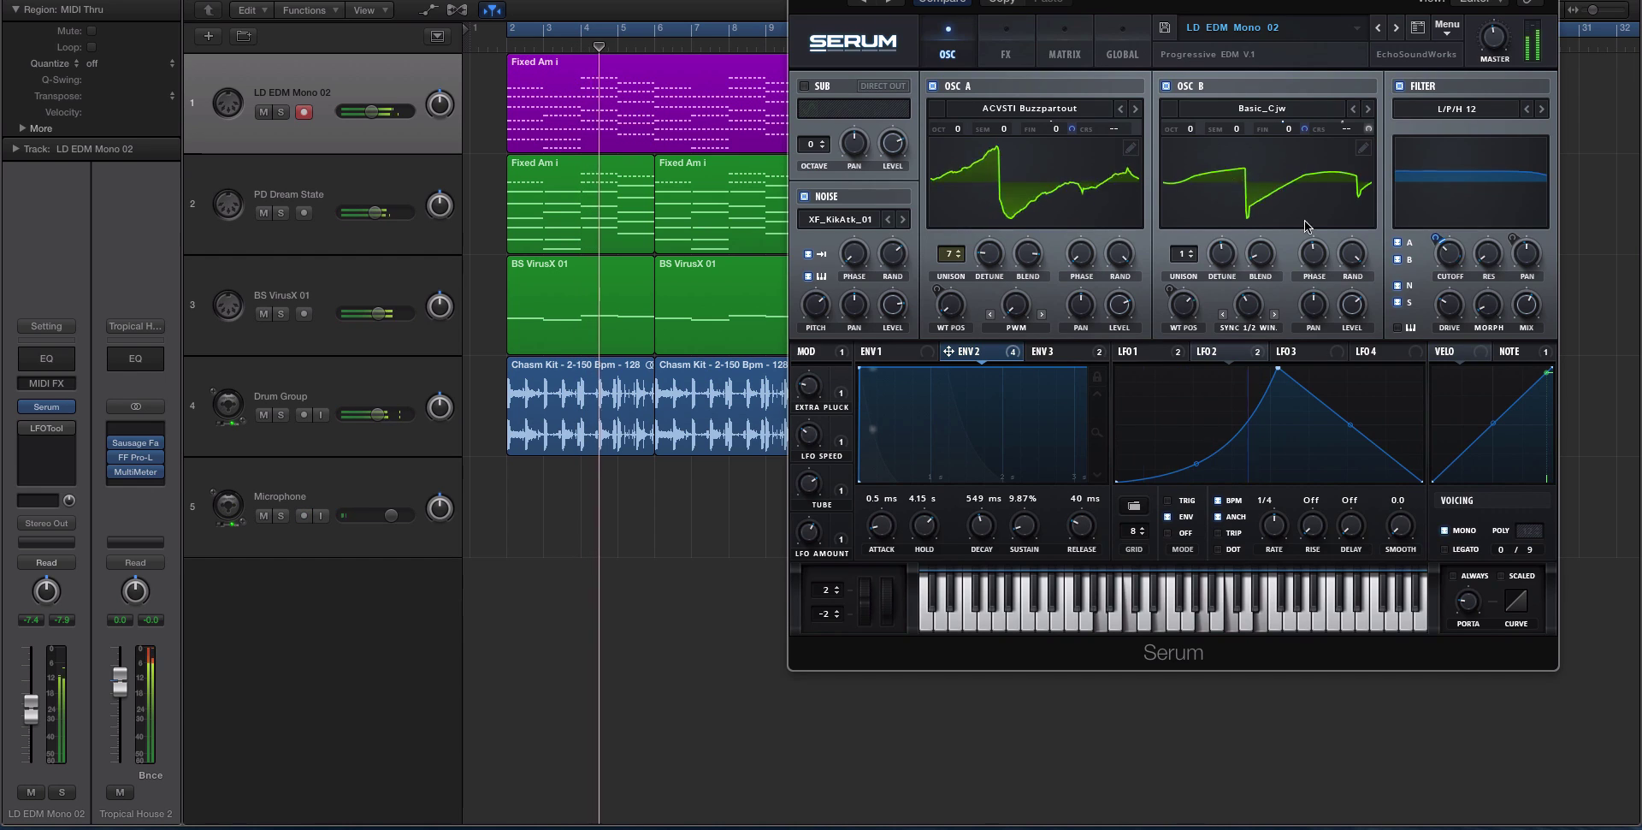
{"action": "left_click_drag", "start_coordinate": [948, 1], "coordinate": [1186, 12]}
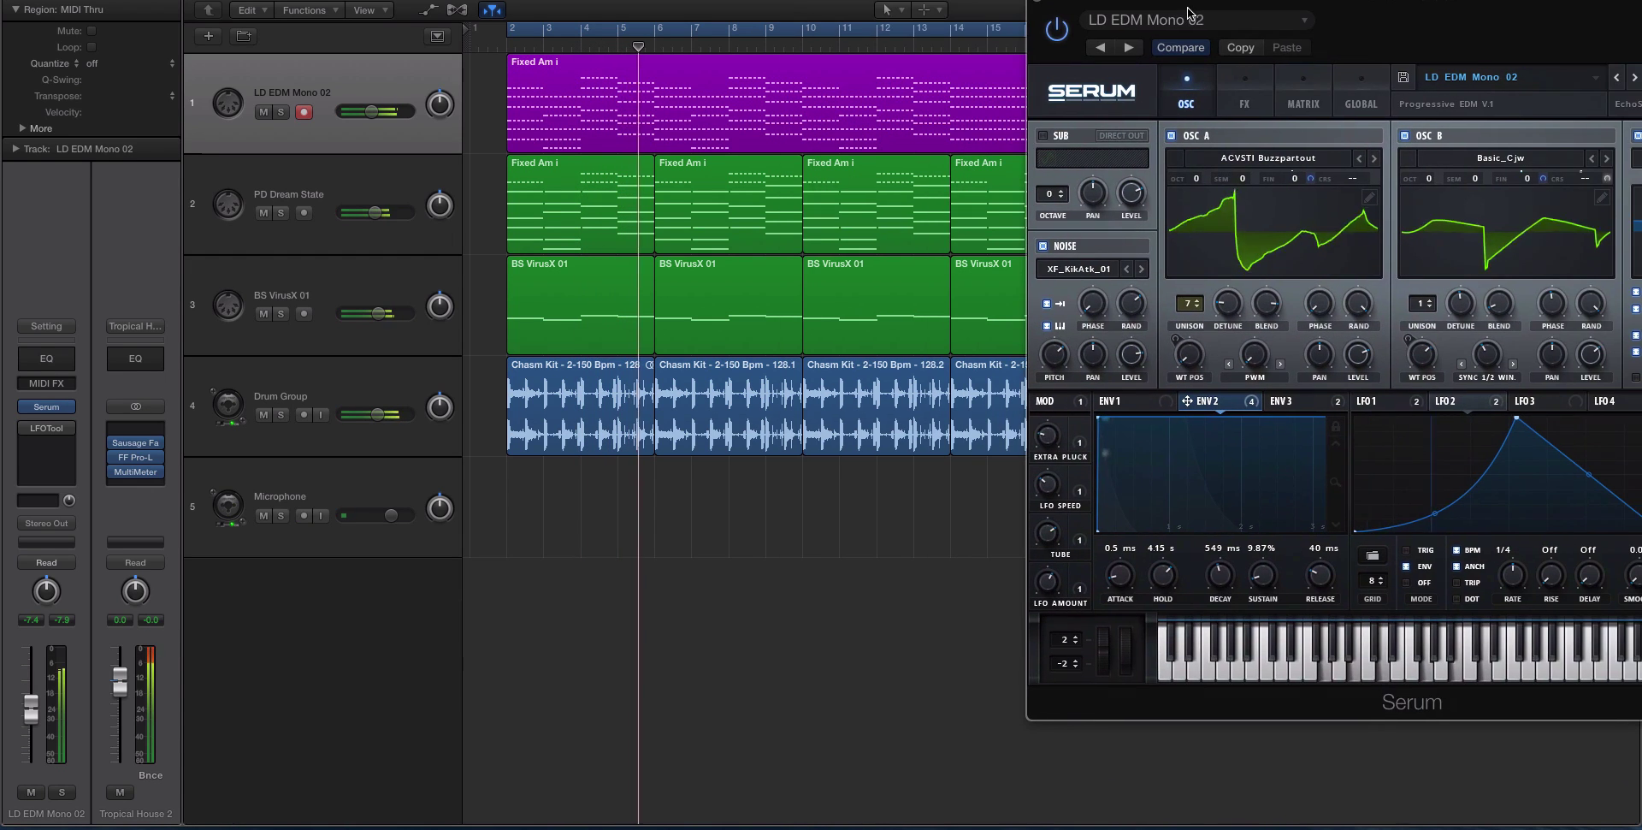
Solo the Fixed Am i region on the LD EDM Mono 02 track, with playback stopped.
{"action": "left_click", "coordinate": [842, 84]}
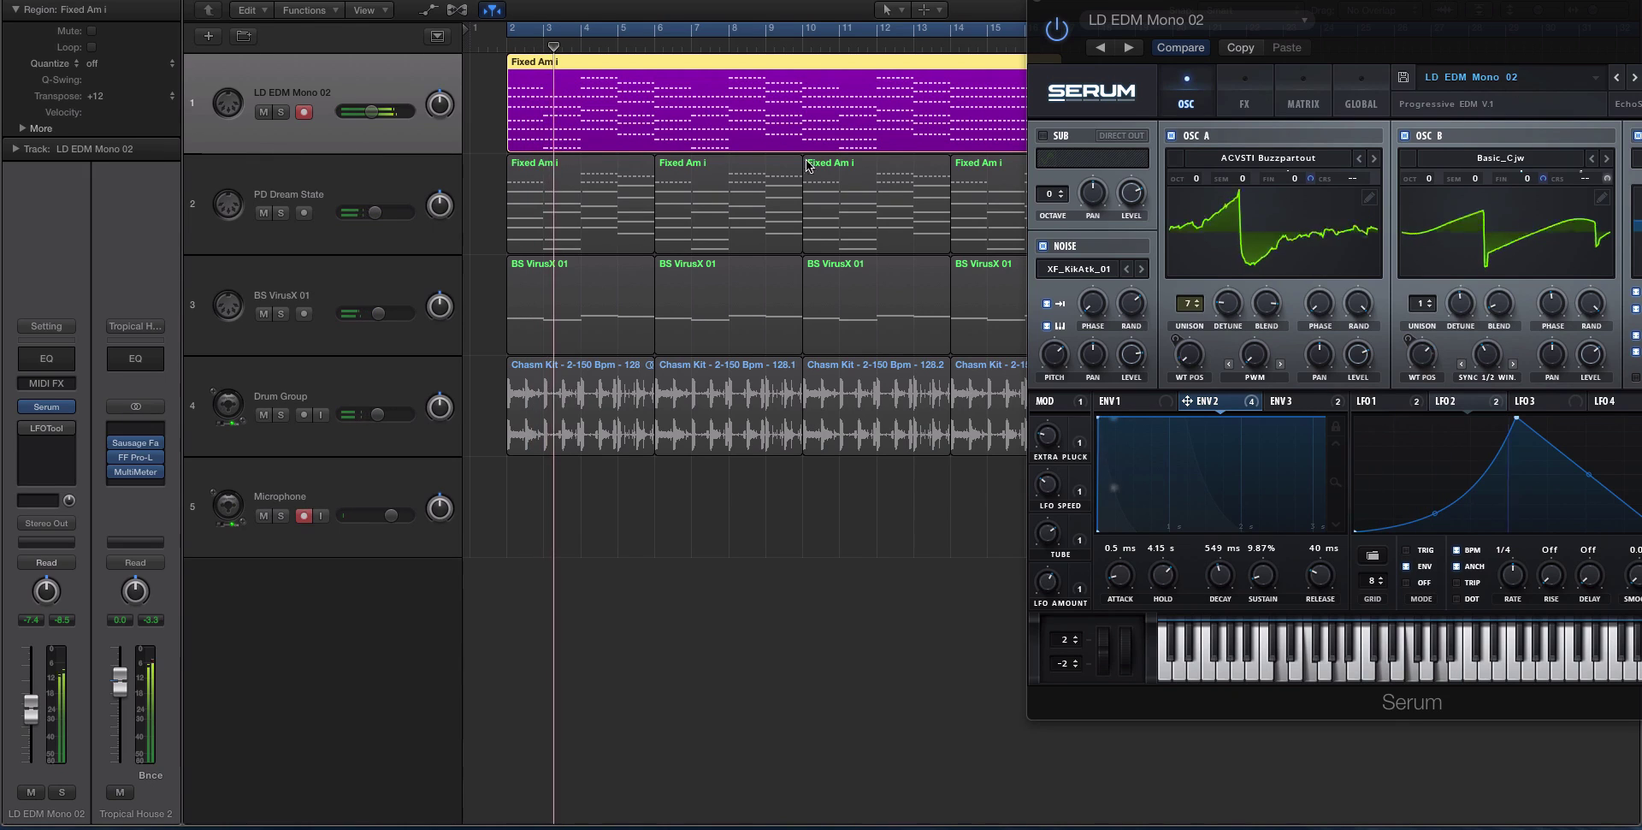
{"action": "key", "text": "space"}
{"action": "key", "text": "ctrl+s"}
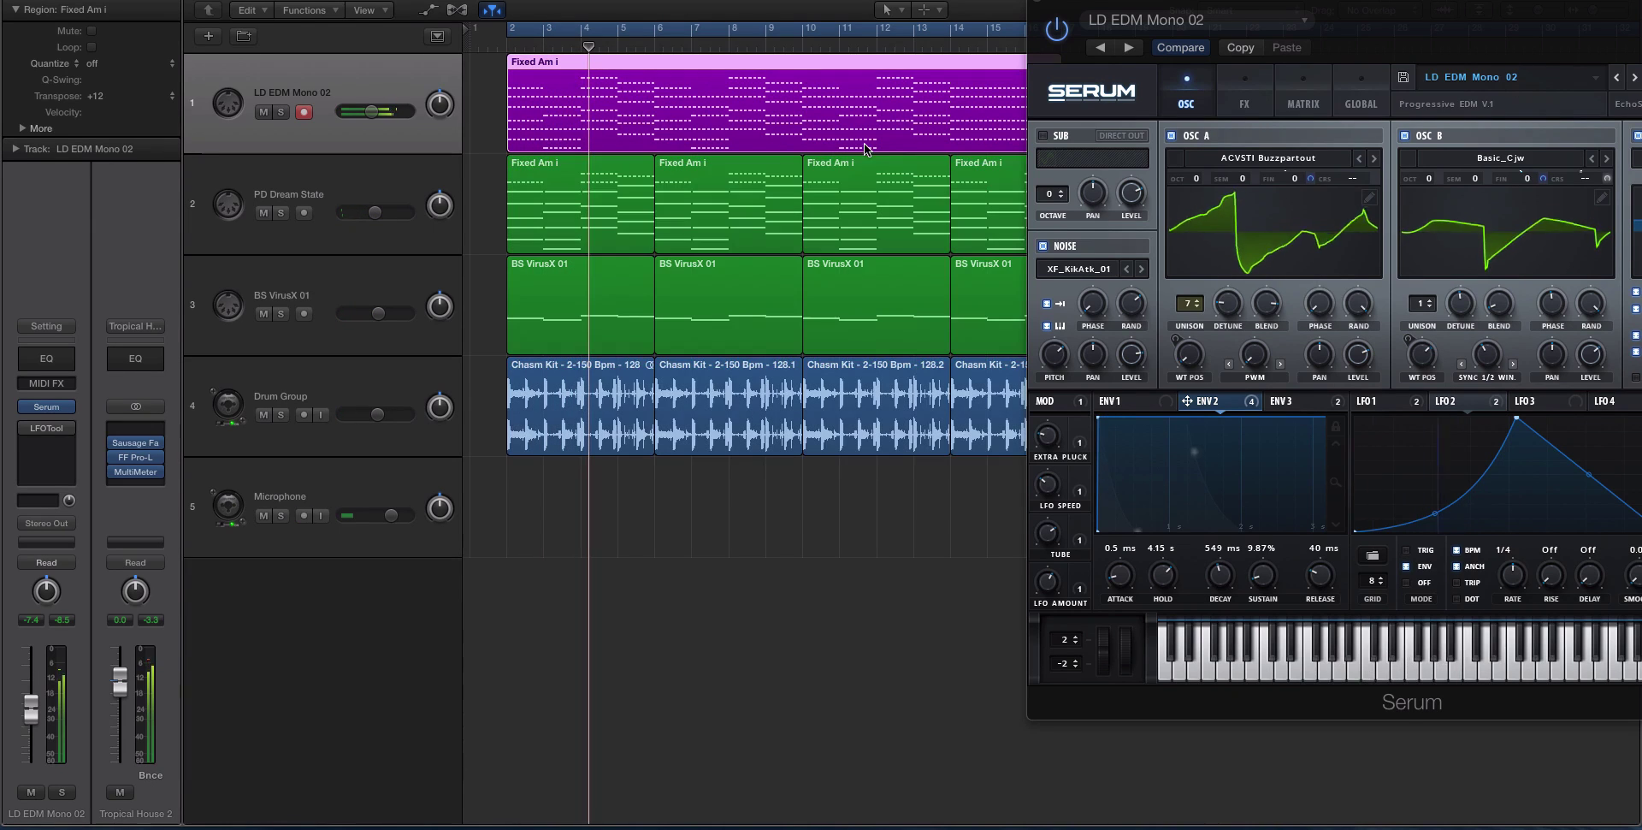
{"action": "left_click_drag", "start_coordinate": [1174, 3], "coordinate": [1079, 1]}
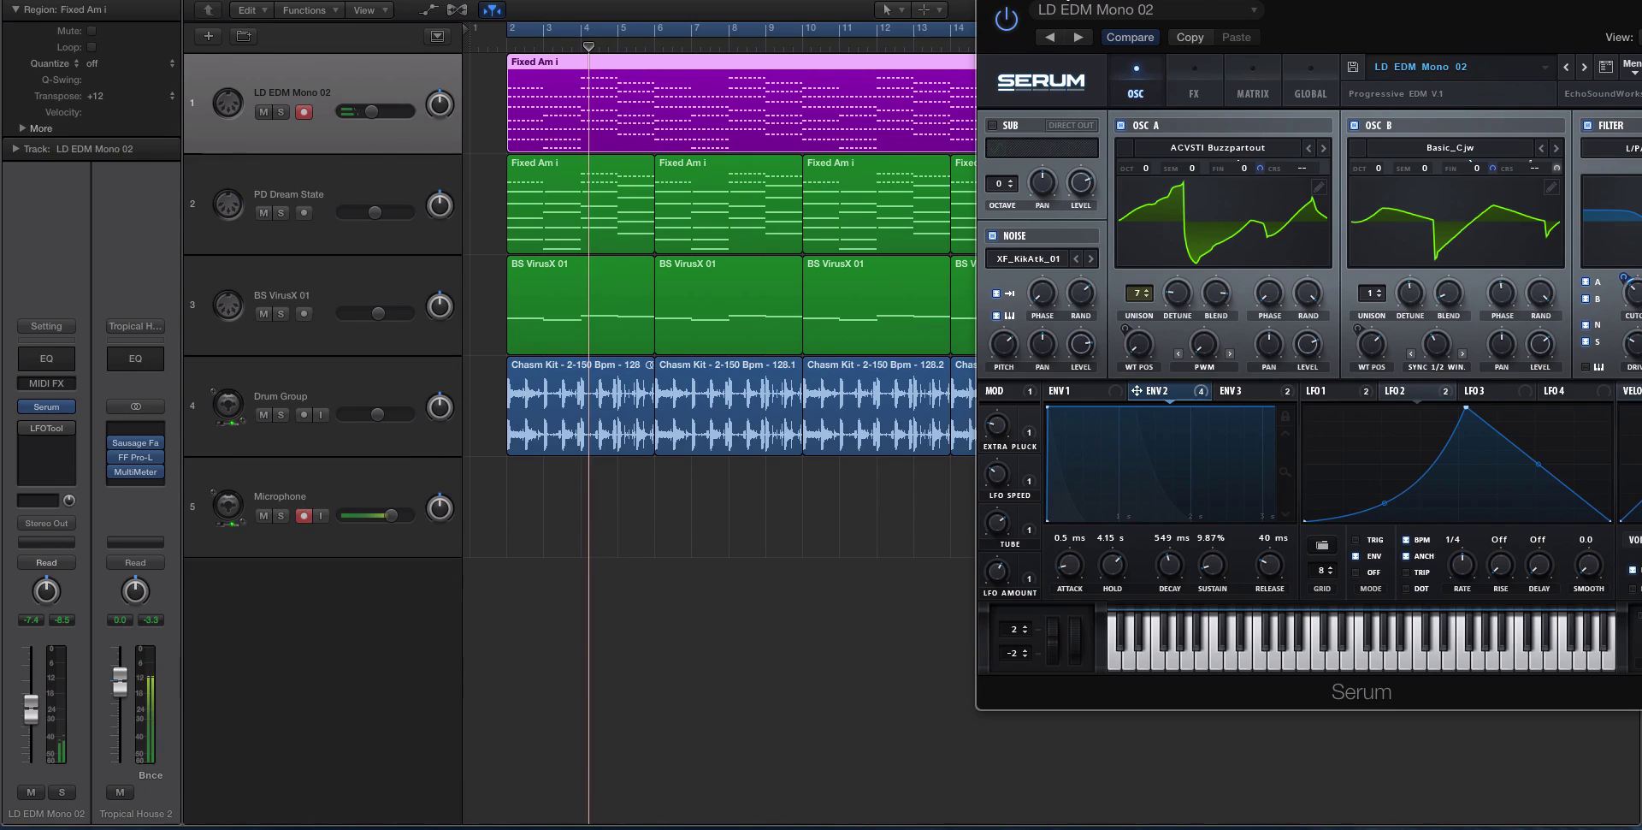
{"action": "key", "text": "ctrl+s"}
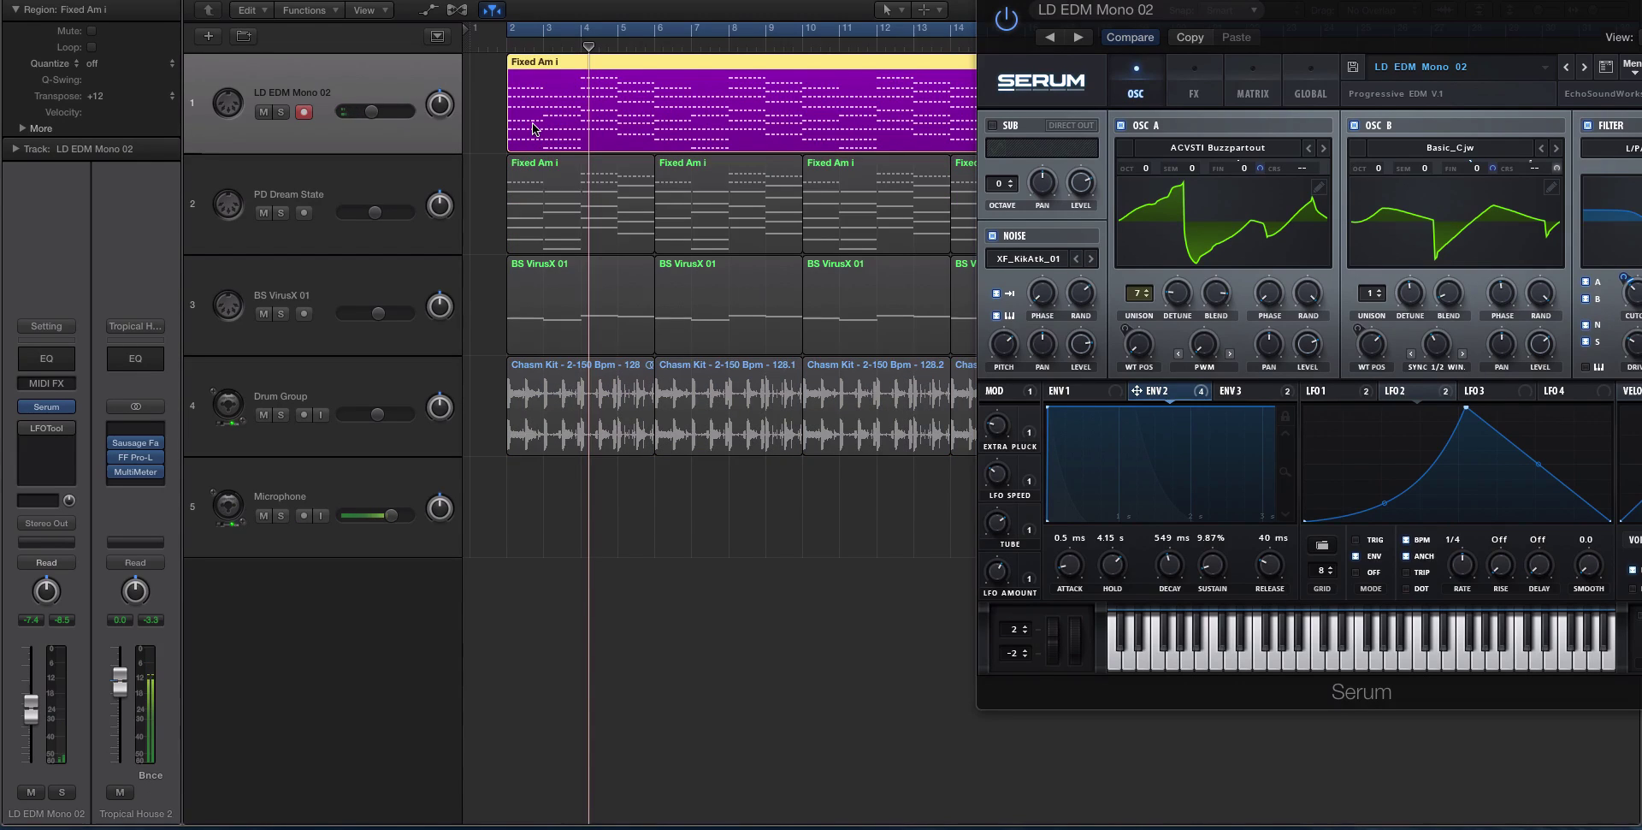
Play the soloed lead and reposition the Serum window so the whole interface is in view.
{"action": "left_click_drag", "start_coordinate": [1070, 1], "coordinate": [995, 23]}
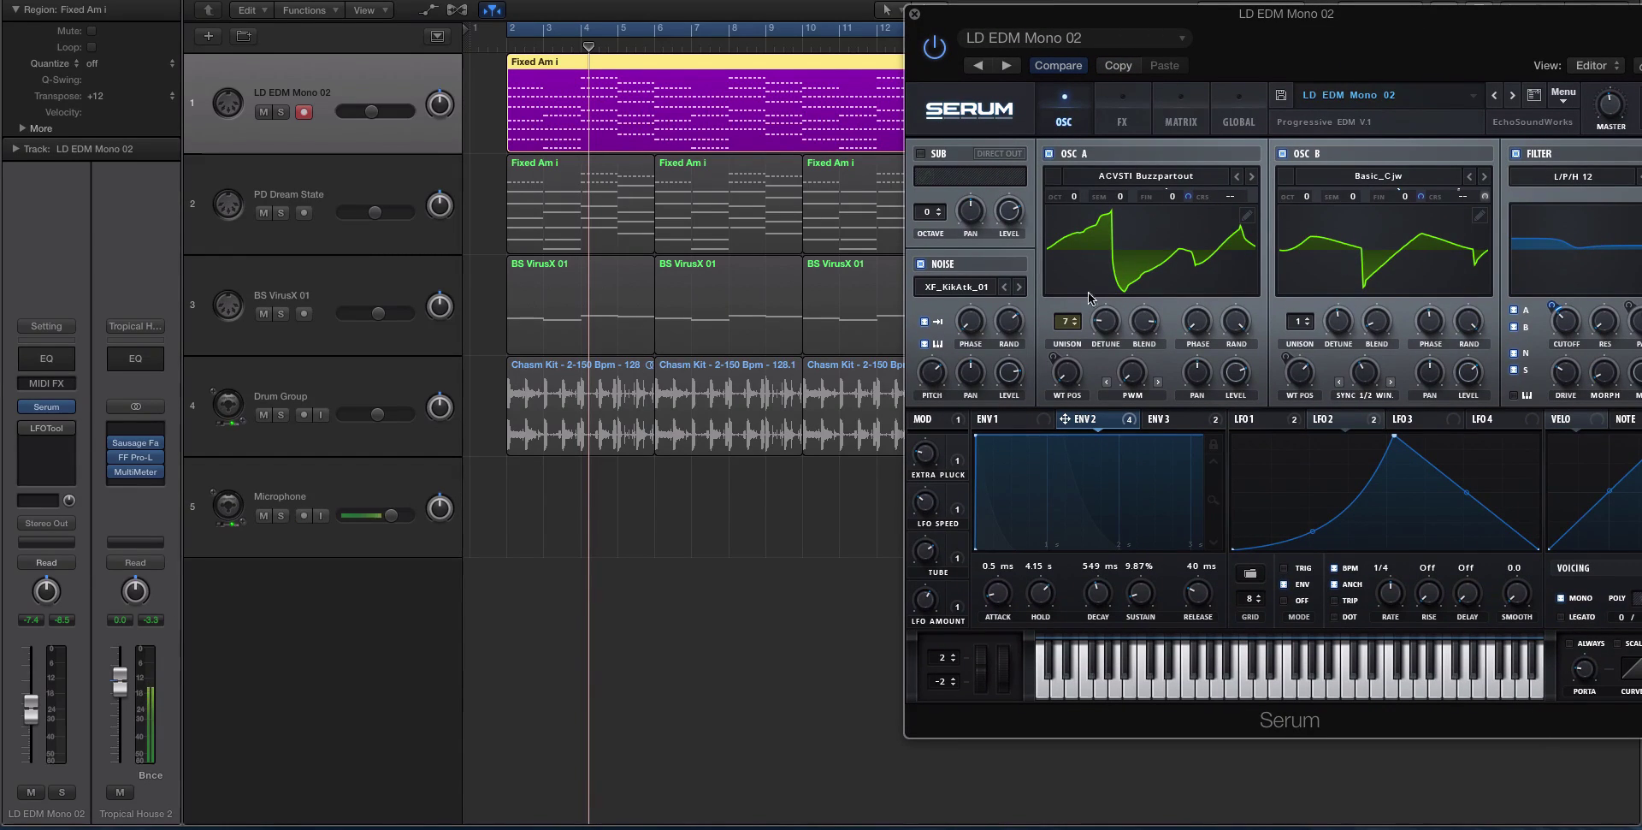
{"action": "key", "text": "space"}
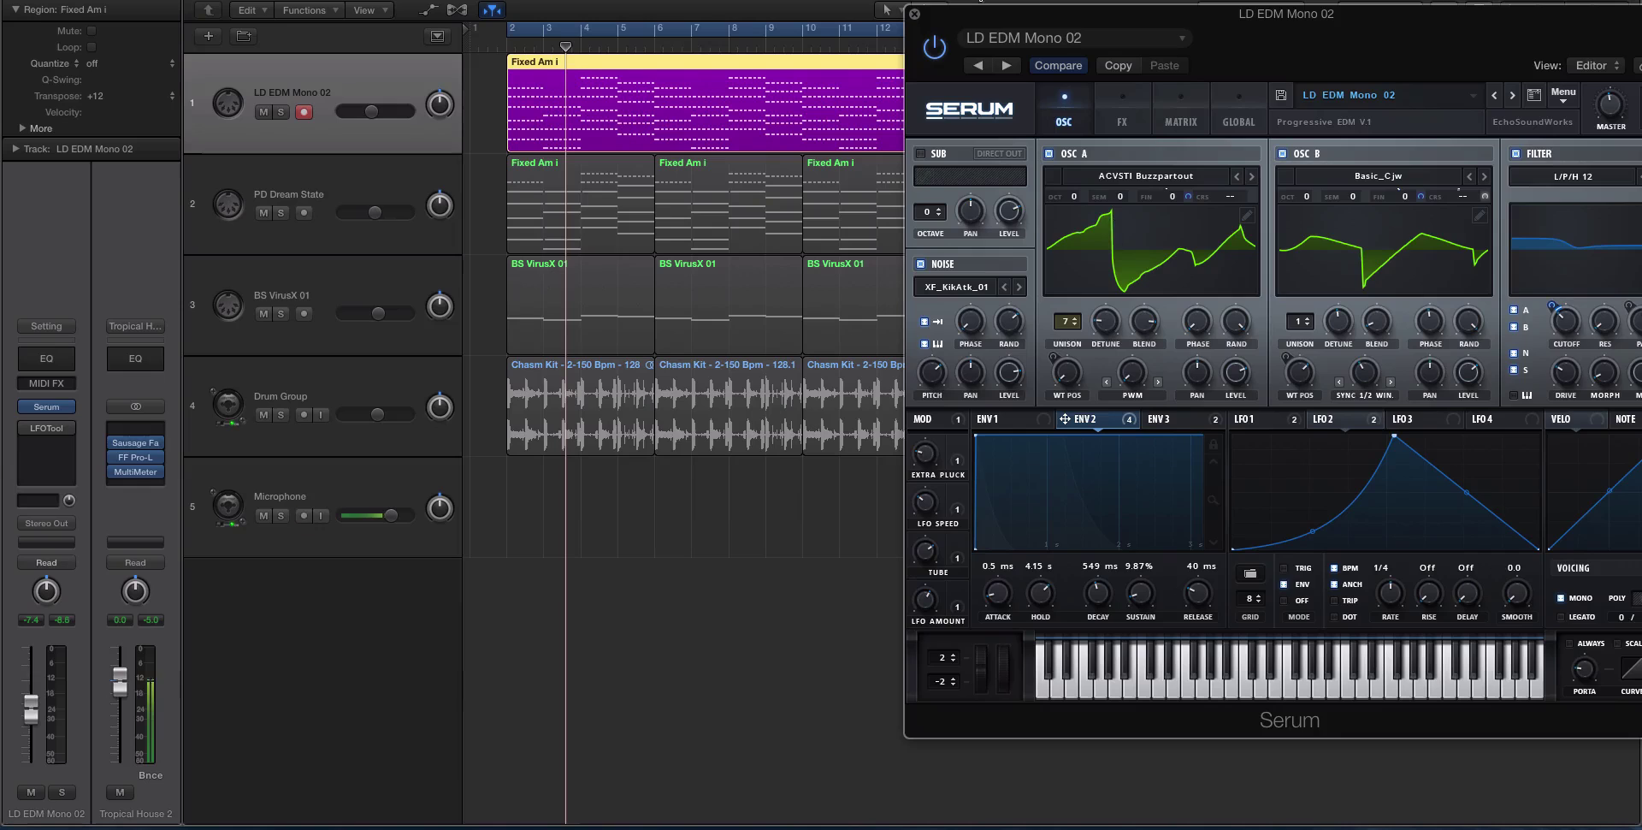
{"action": "left_click_drag", "start_coordinate": [970, 7], "coordinate": [933, 52]}
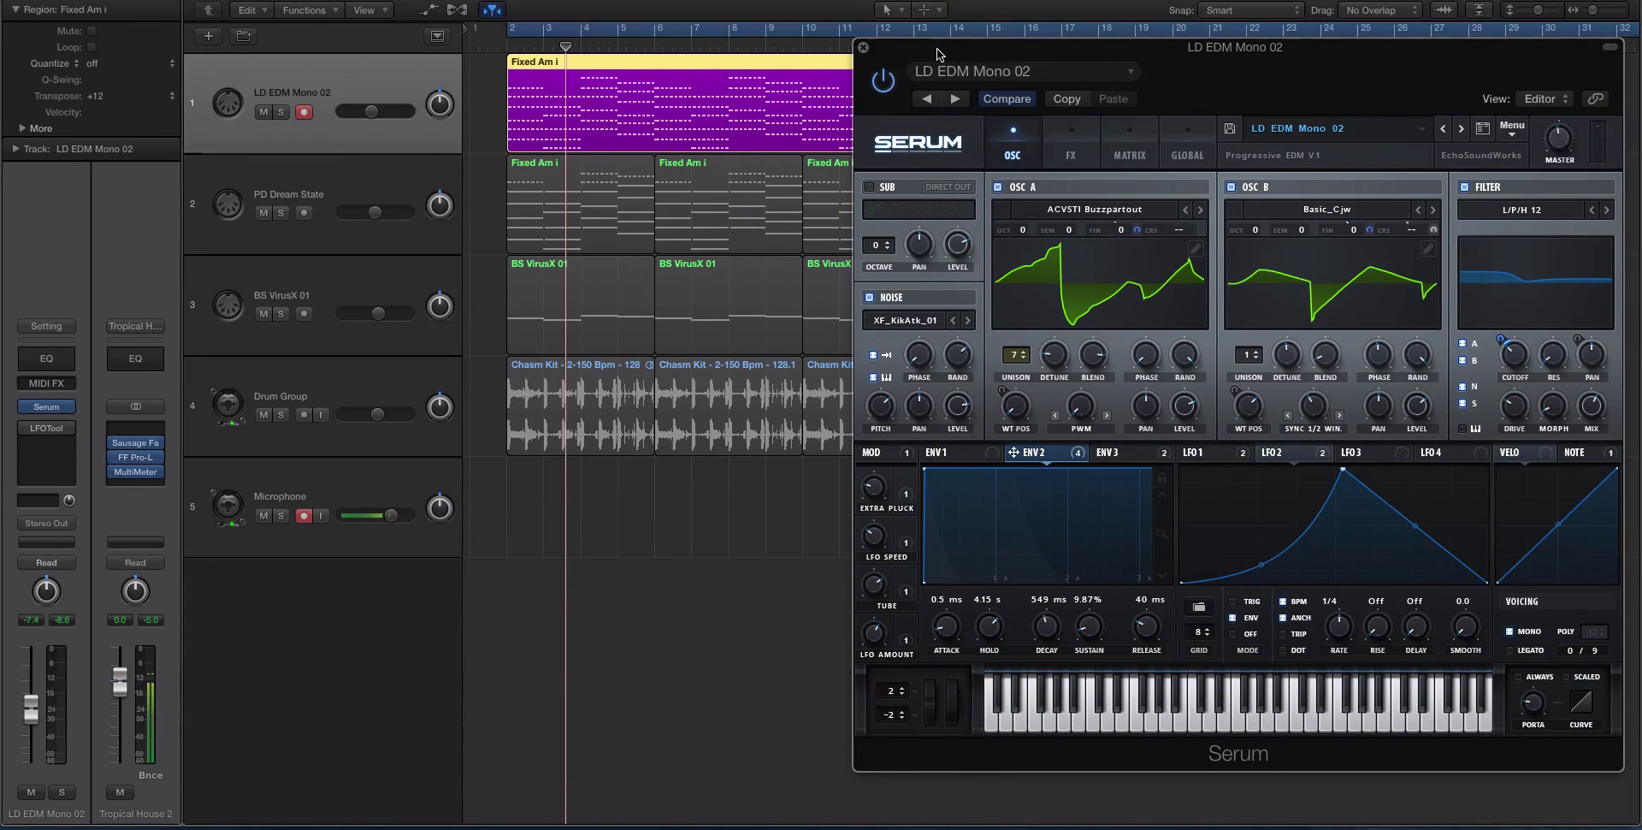
Play the soloed lead to view the OSC A and OSC B wavetables in 3D, and return both displays to 2D.
{"action": "left_click", "coordinate": [1113, 284]}
{"action": "left_click", "coordinate": [1302, 291]}
{"action": "key", "text": "space"}
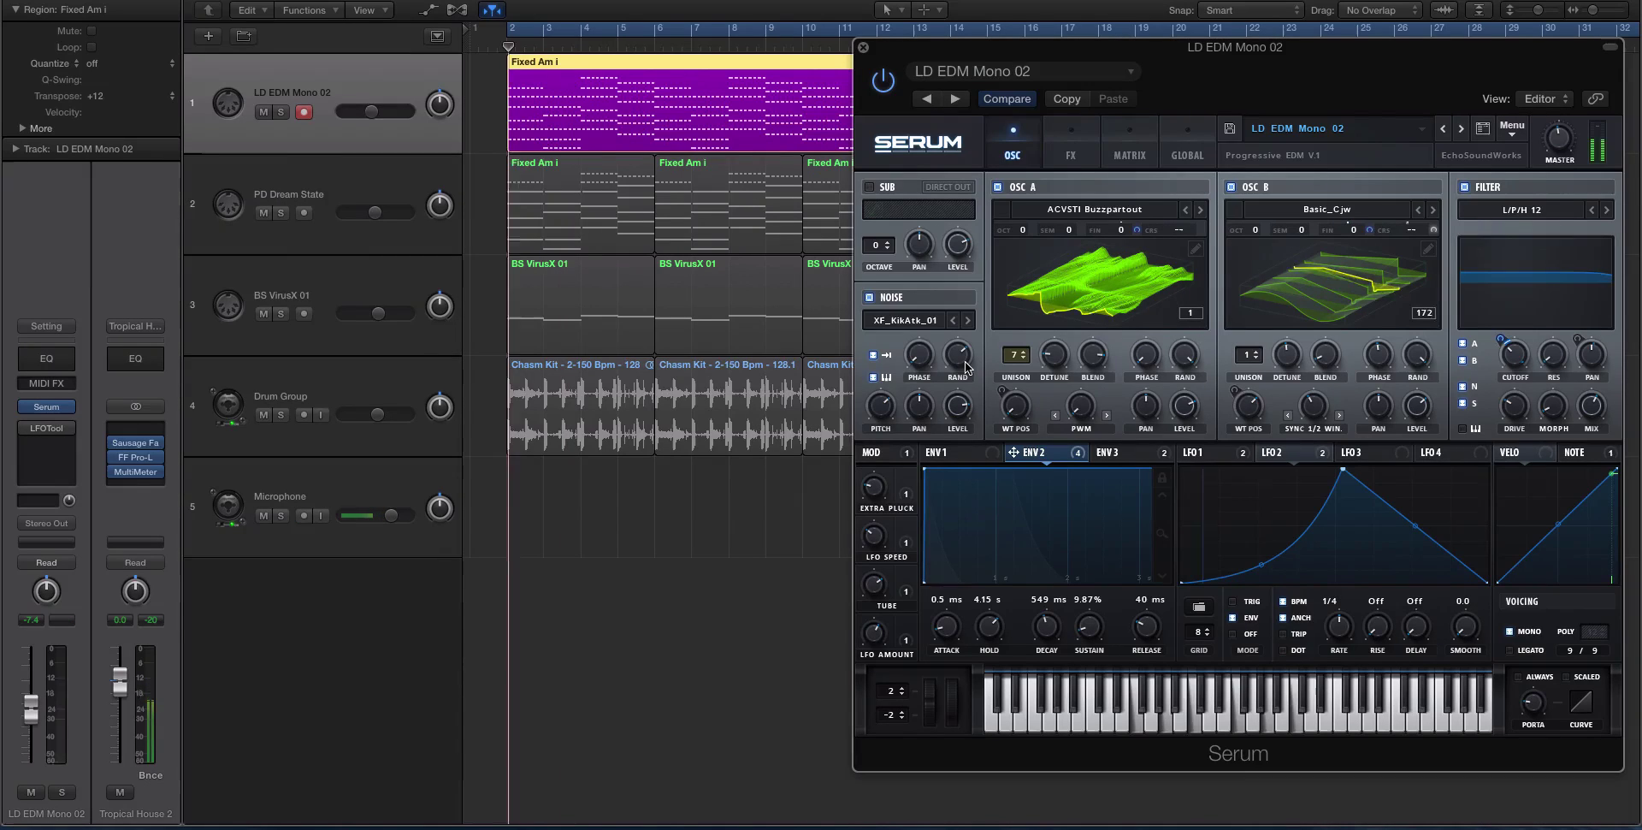
{"action": "left_click", "coordinate": [1139, 298]}
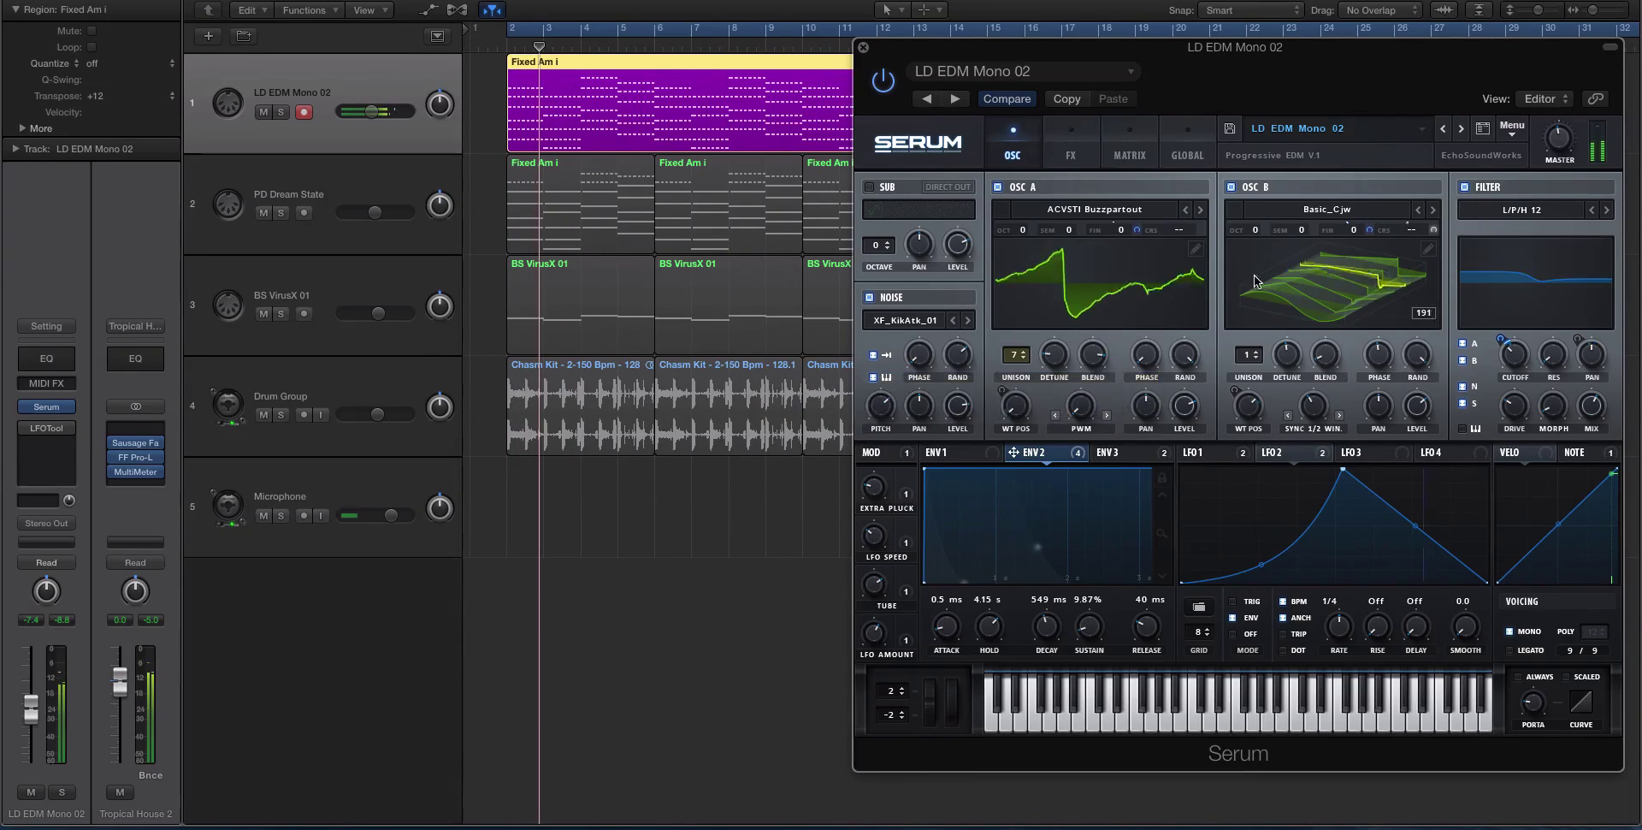
{"action": "left_click", "coordinate": [1296, 285]}
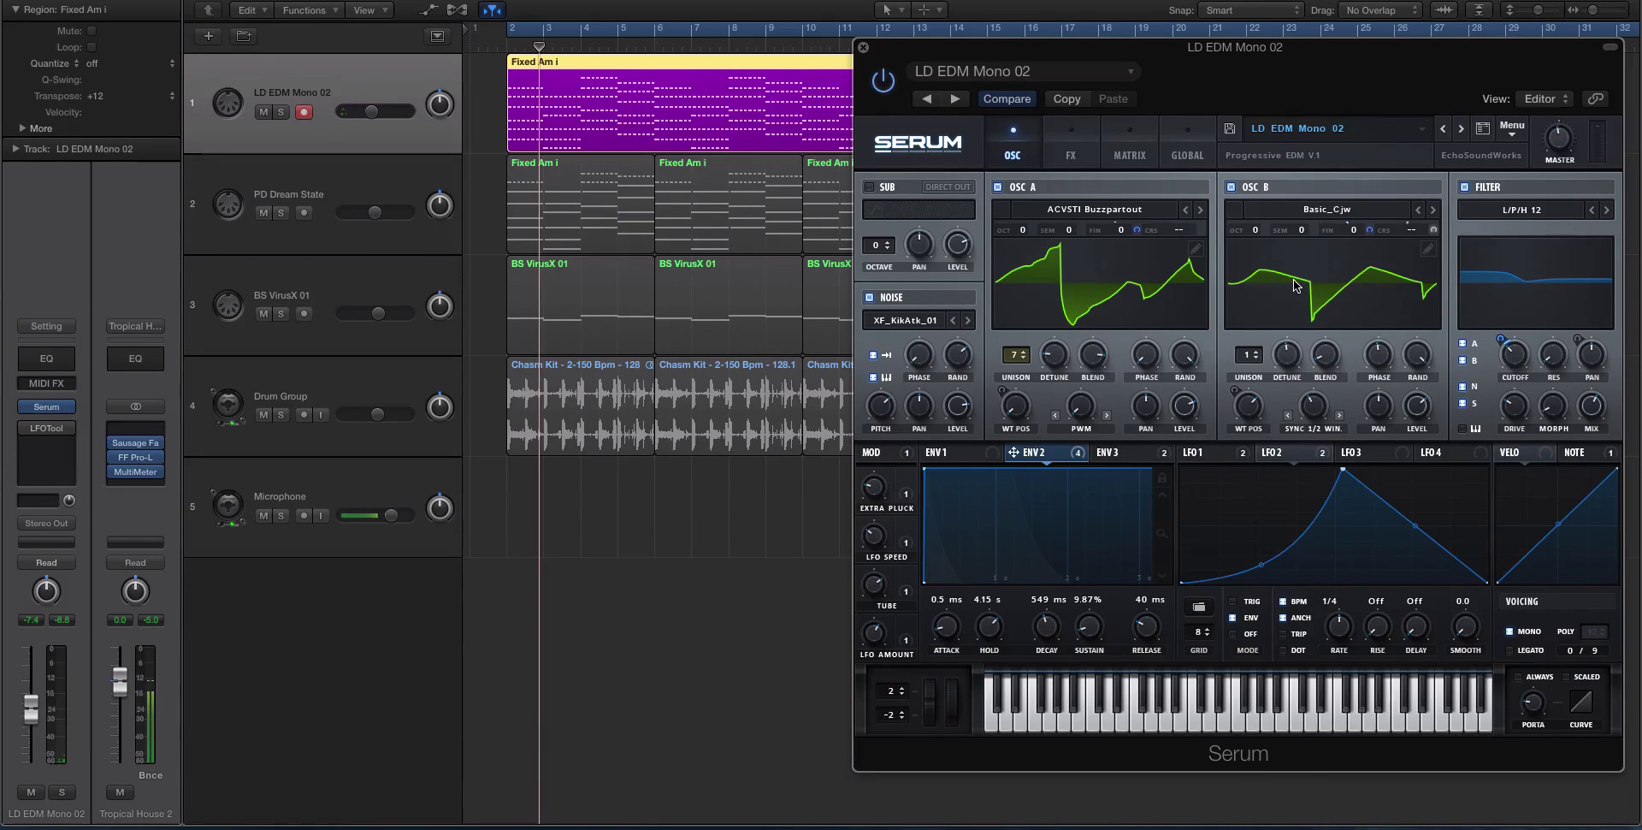
Display LFO 3 and LFO 2 to inspect LFO 2's curve and its links to the oscillators' WT Pos knobs.
{"action": "left_click", "coordinate": [1356, 454]}
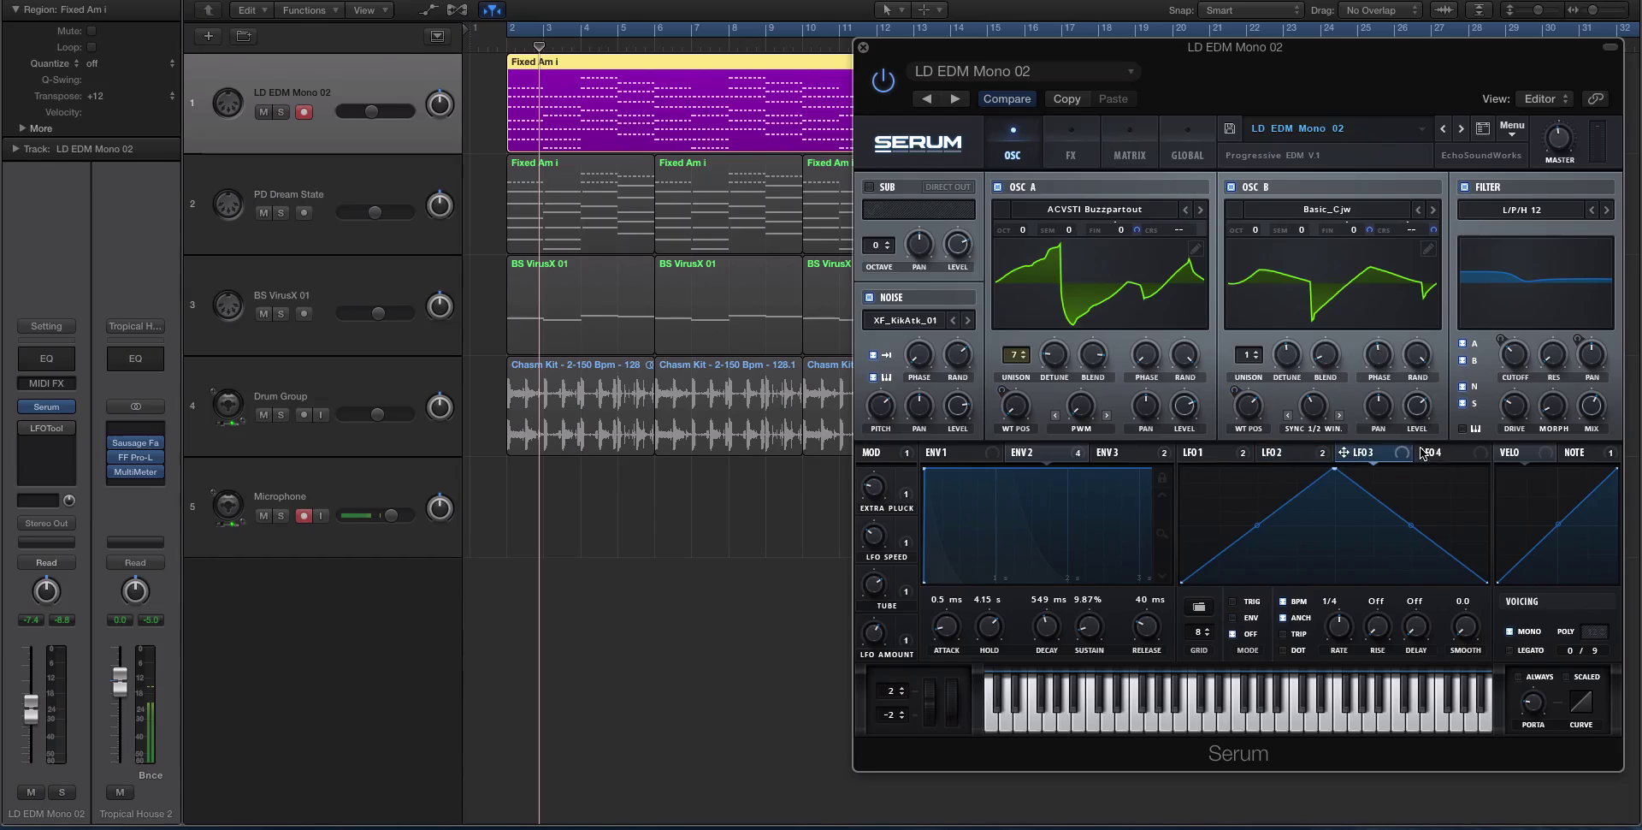
{"action": "left_click", "coordinate": [1283, 452]}
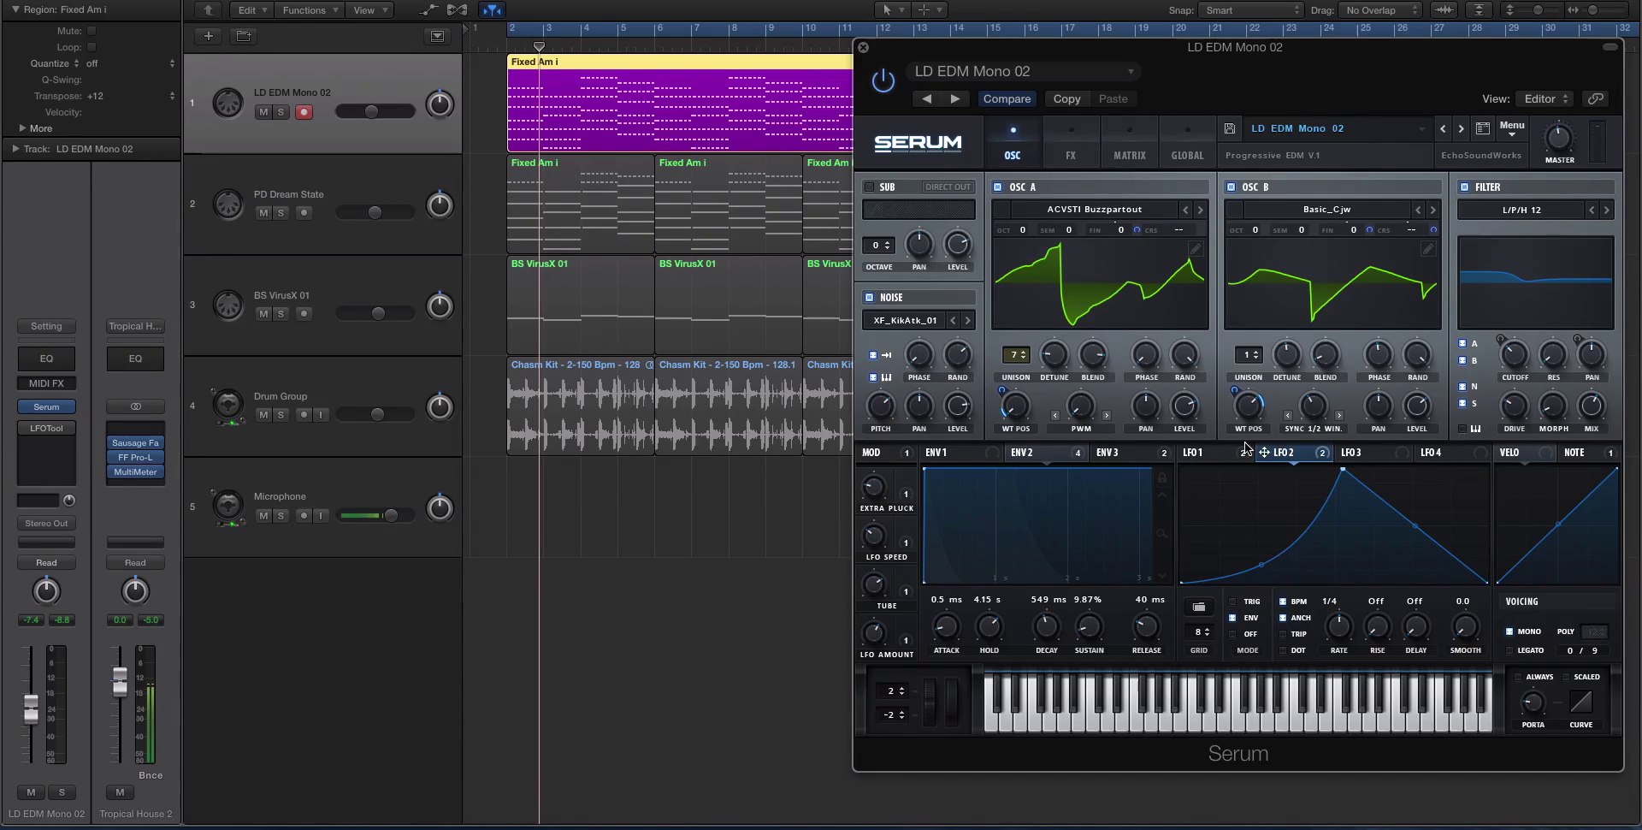
{"action": "mouse_move", "coordinate": [1245, 446]}
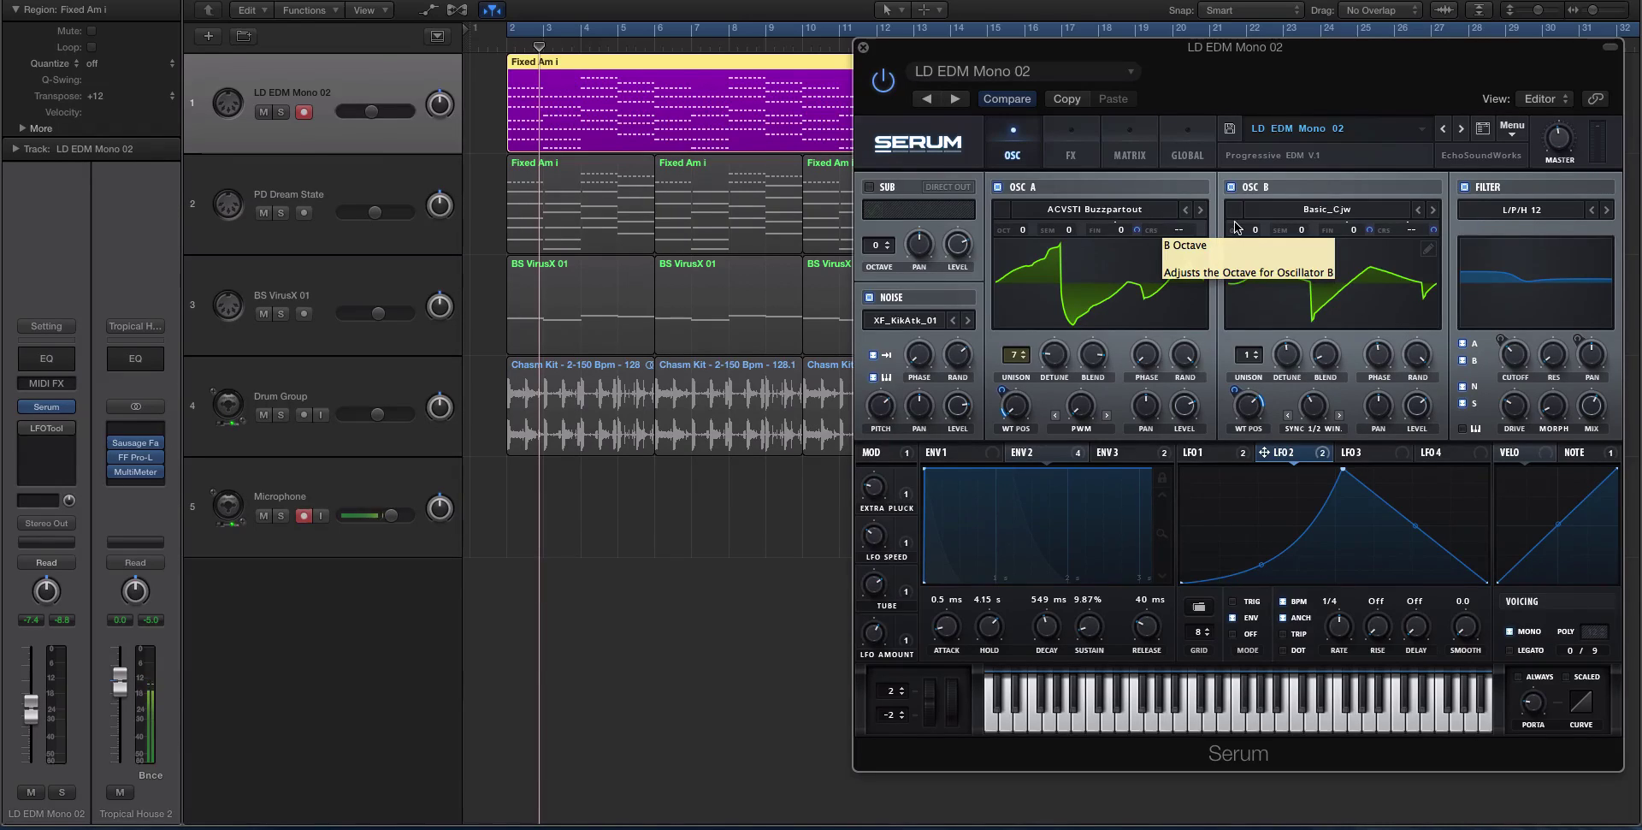
Examine the 3D wavetables of OSC A and OSC B, leaving OSC B in 3D and OSC A in 2D.
{"action": "left_click", "coordinate": [1062, 306]}
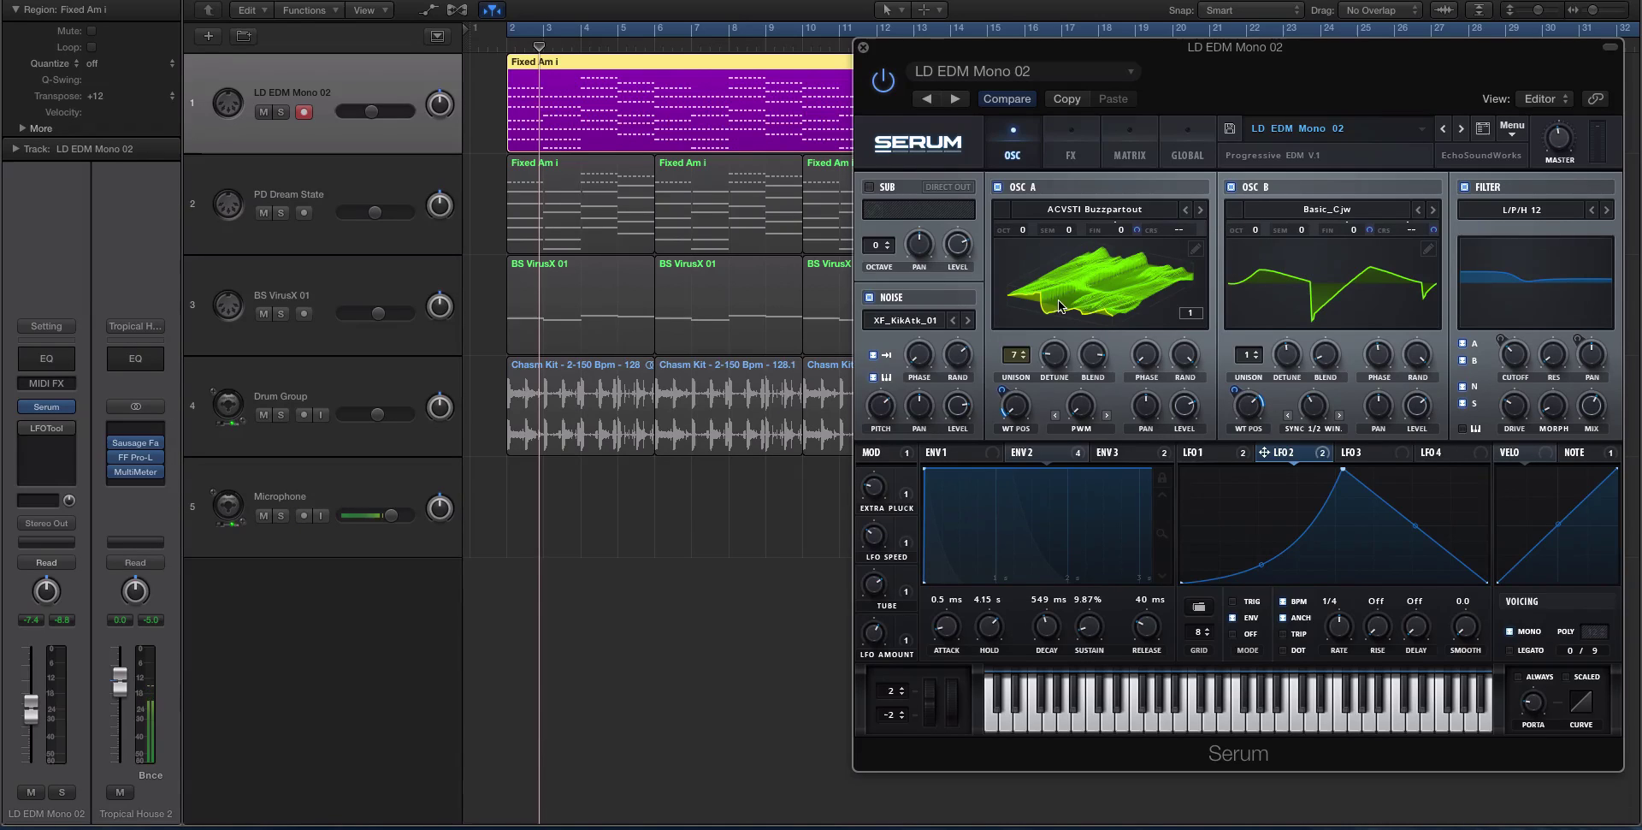
{"action": "left_click", "coordinate": [1320, 329]}
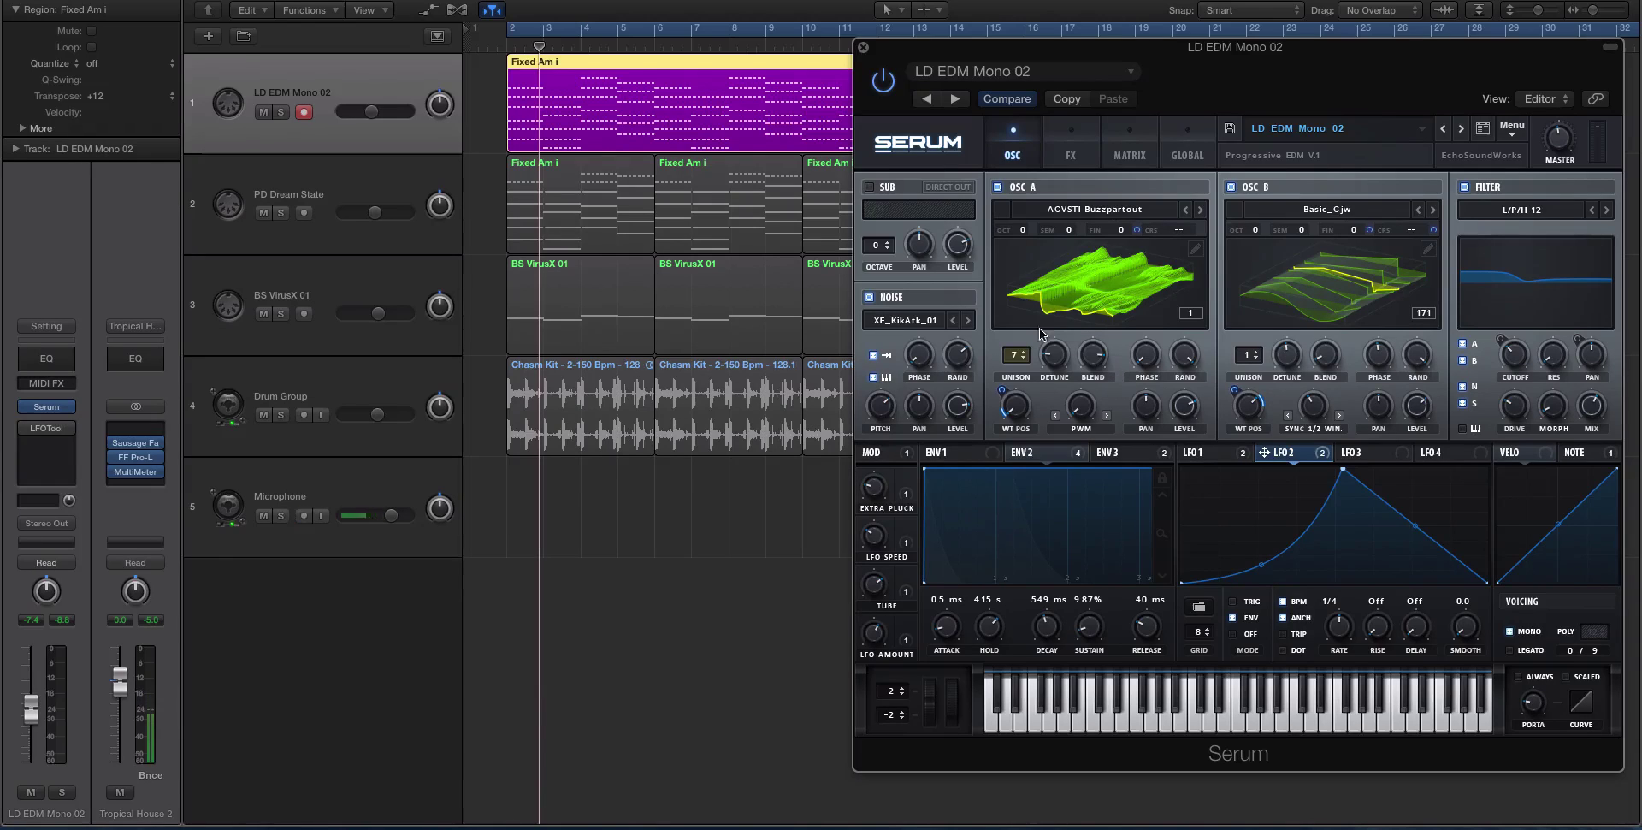
{"action": "left_click", "coordinate": [1037, 292]}
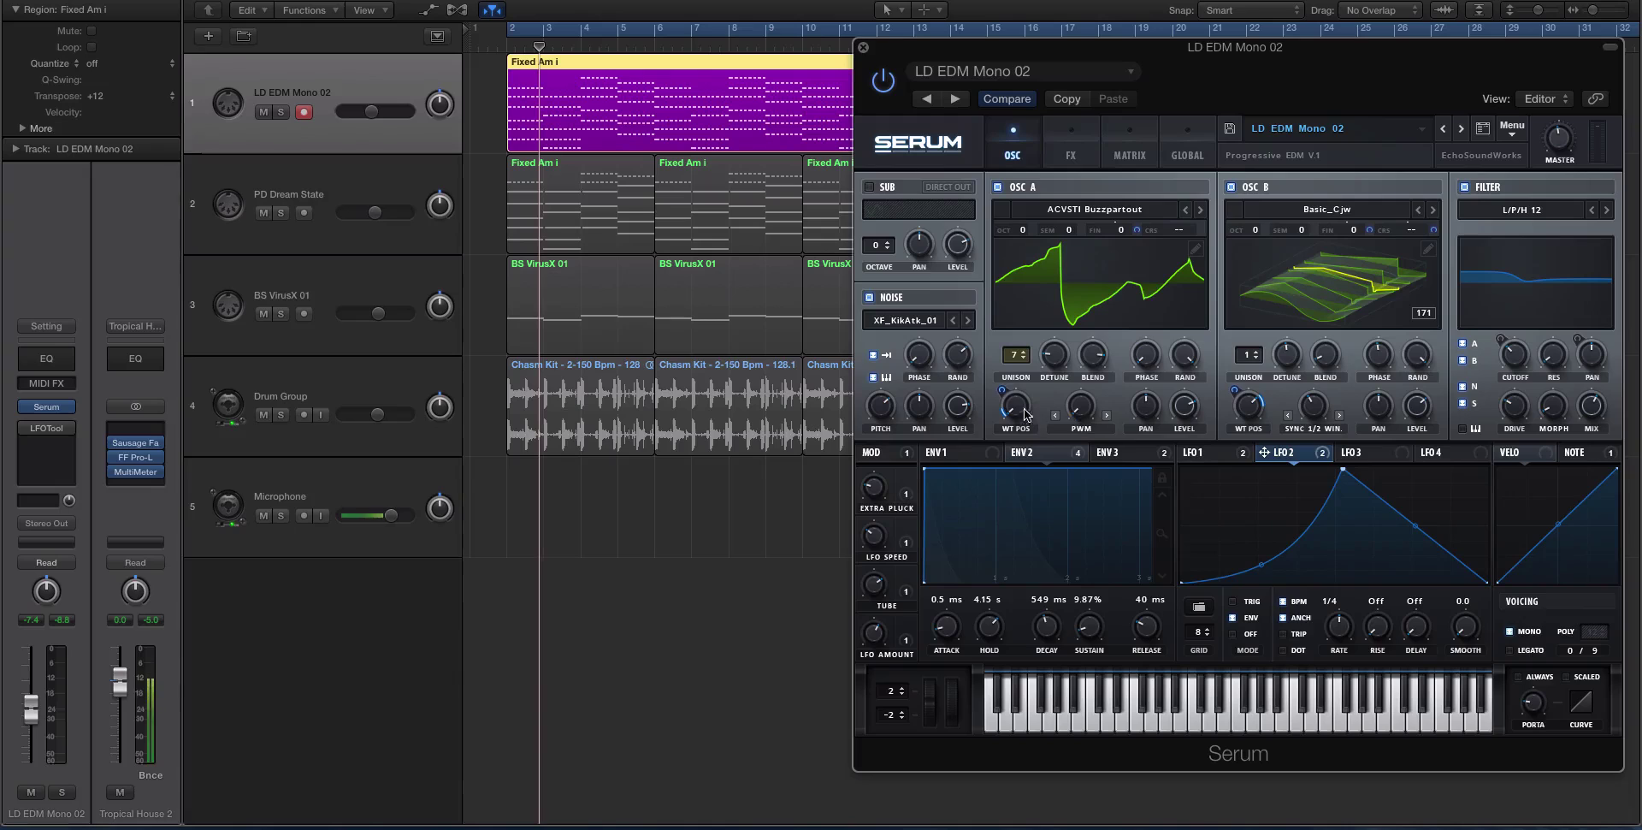
Remove the LFO 2 modulator from the WT Pos of both OSC B and OSC A.
{"action": "right_click", "coordinate": [1235, 392]}
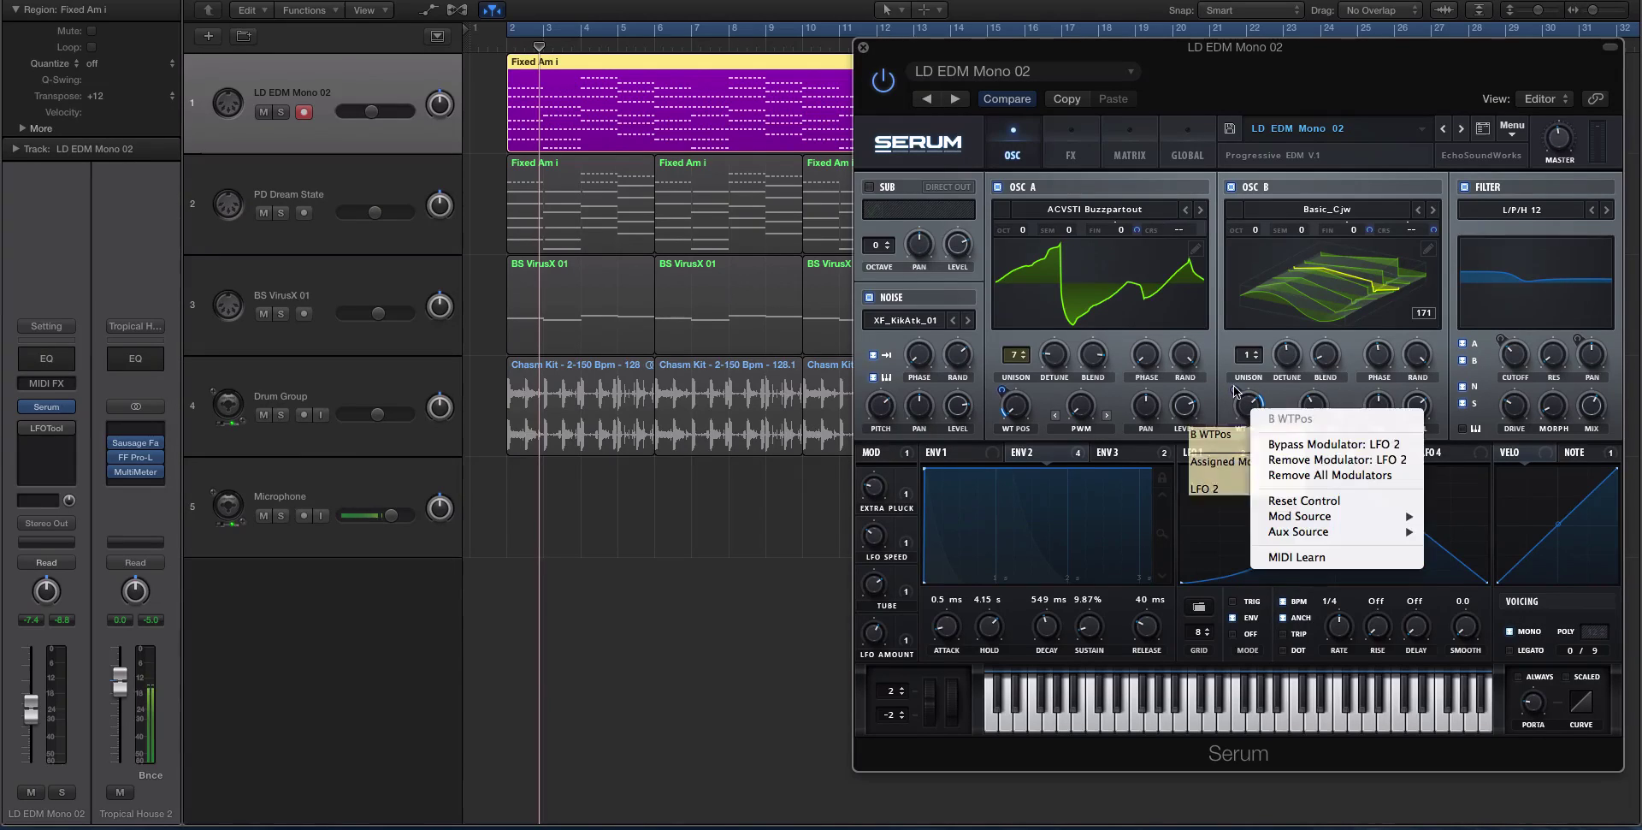
{"action": "left_click", "coordinate": [1318, 459]}
{"action": "right_click", "coordinate": [1002, 391]}
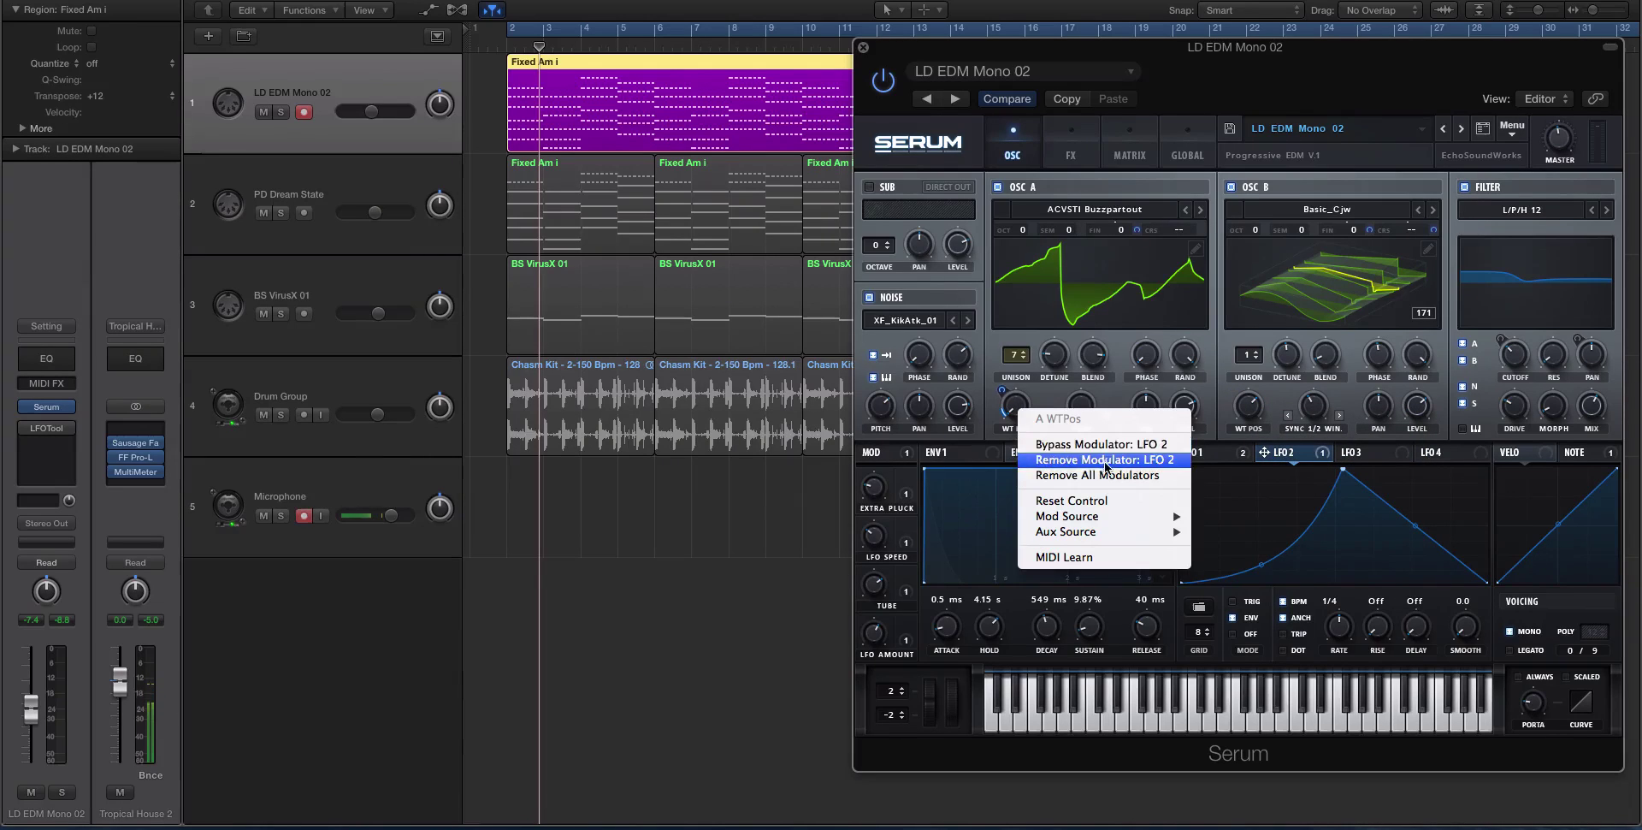
{"action": "left_click", "coordinate": [1108, 472]}
Play the soloed lead without wavetable modulation, unsolo its region, and play the full arrangement.
{"action": "key", "text": "space"}
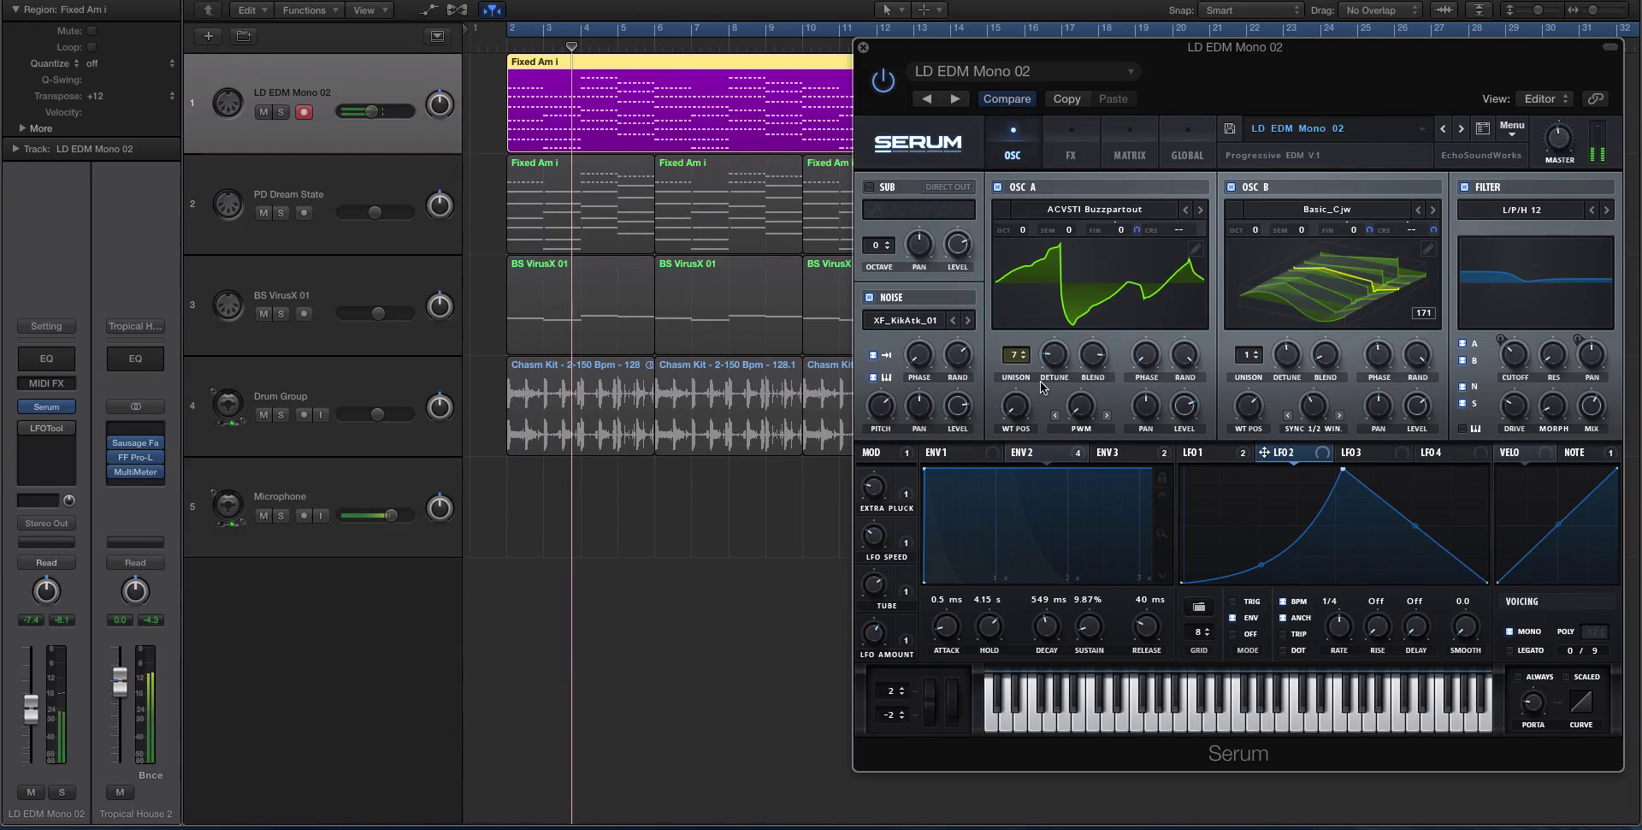
{"action": "key", "text": "ctrl+s"}
{"action": "key", "text": "space"}
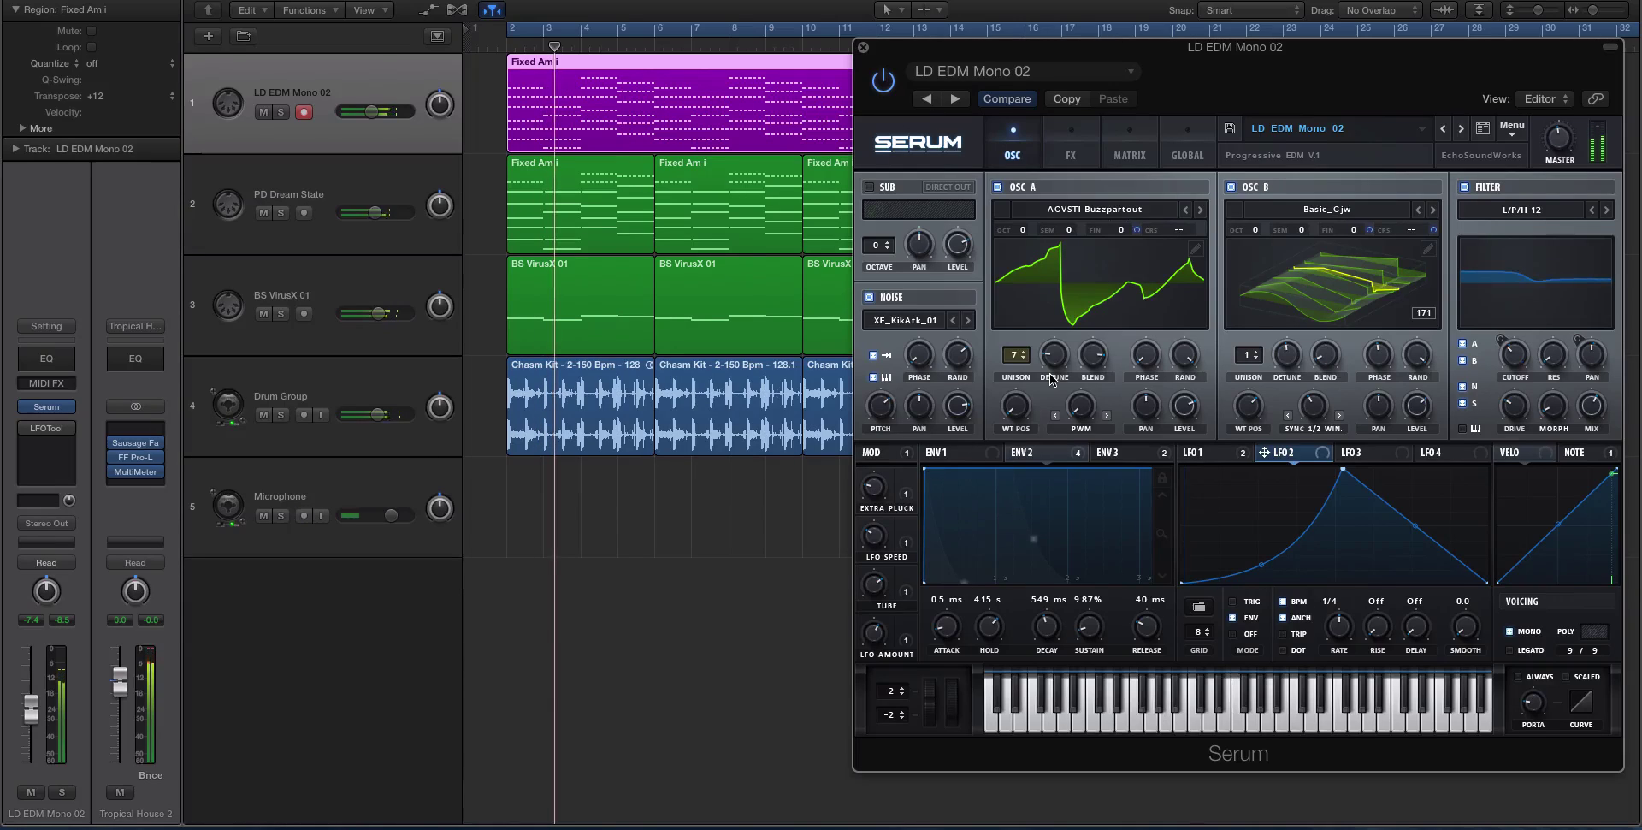
{"action": "key", "text": "space"}
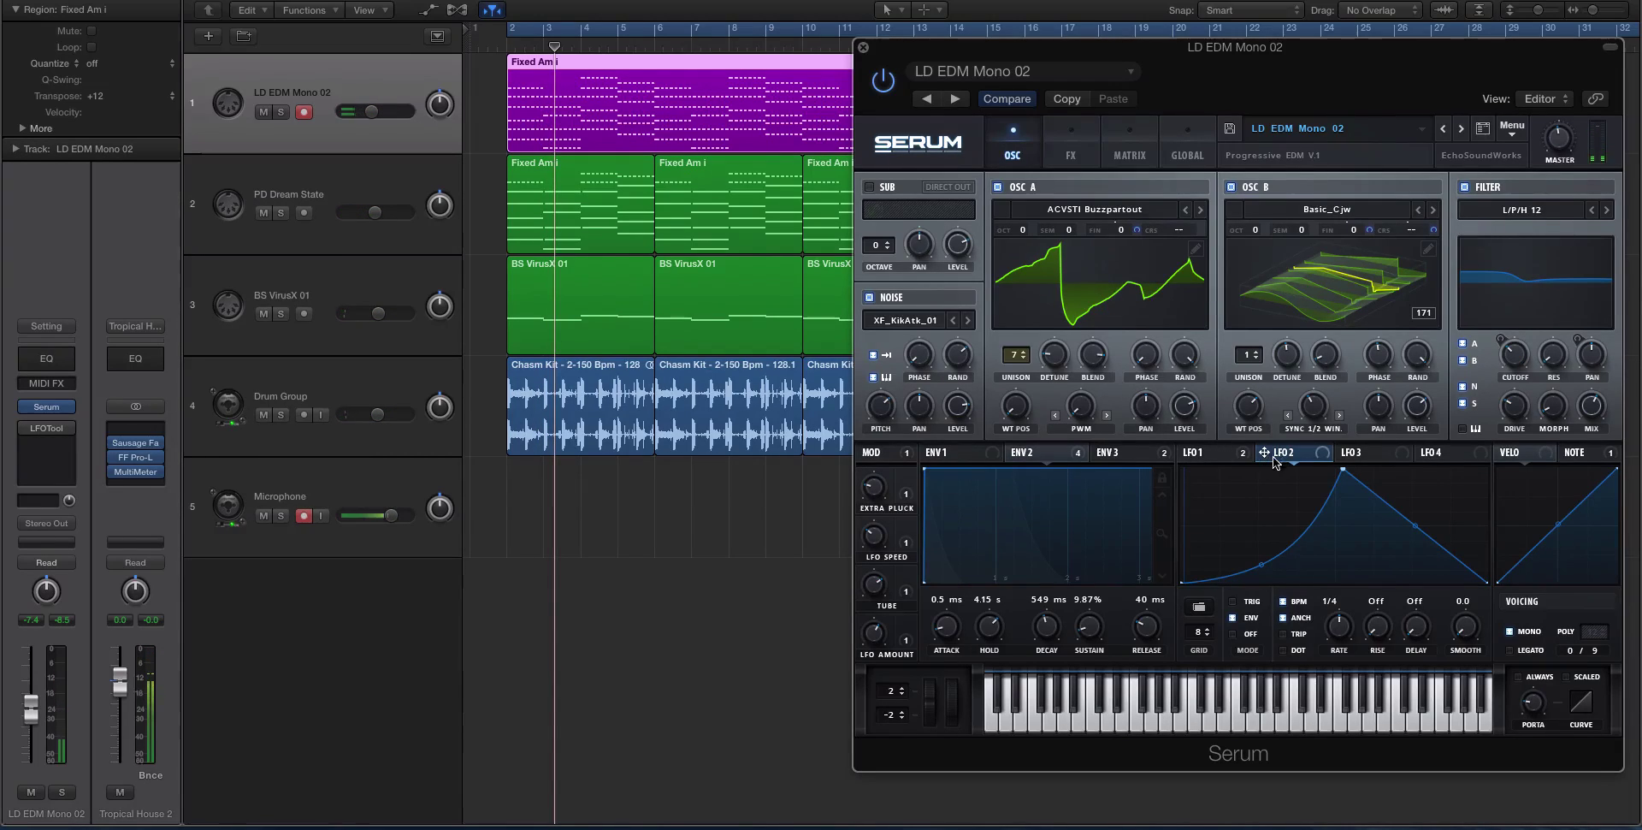
Reshape LFO 2's rising curve with an added point and assign LFO 2 to the WT Pos of OSC A and OSC B.
{"action": "left_click_drag", "start_coordinate": [1262, 563], "coordinate": [1285, 535]}
{"action": "double_click", "coordinate": [1225, 528]}
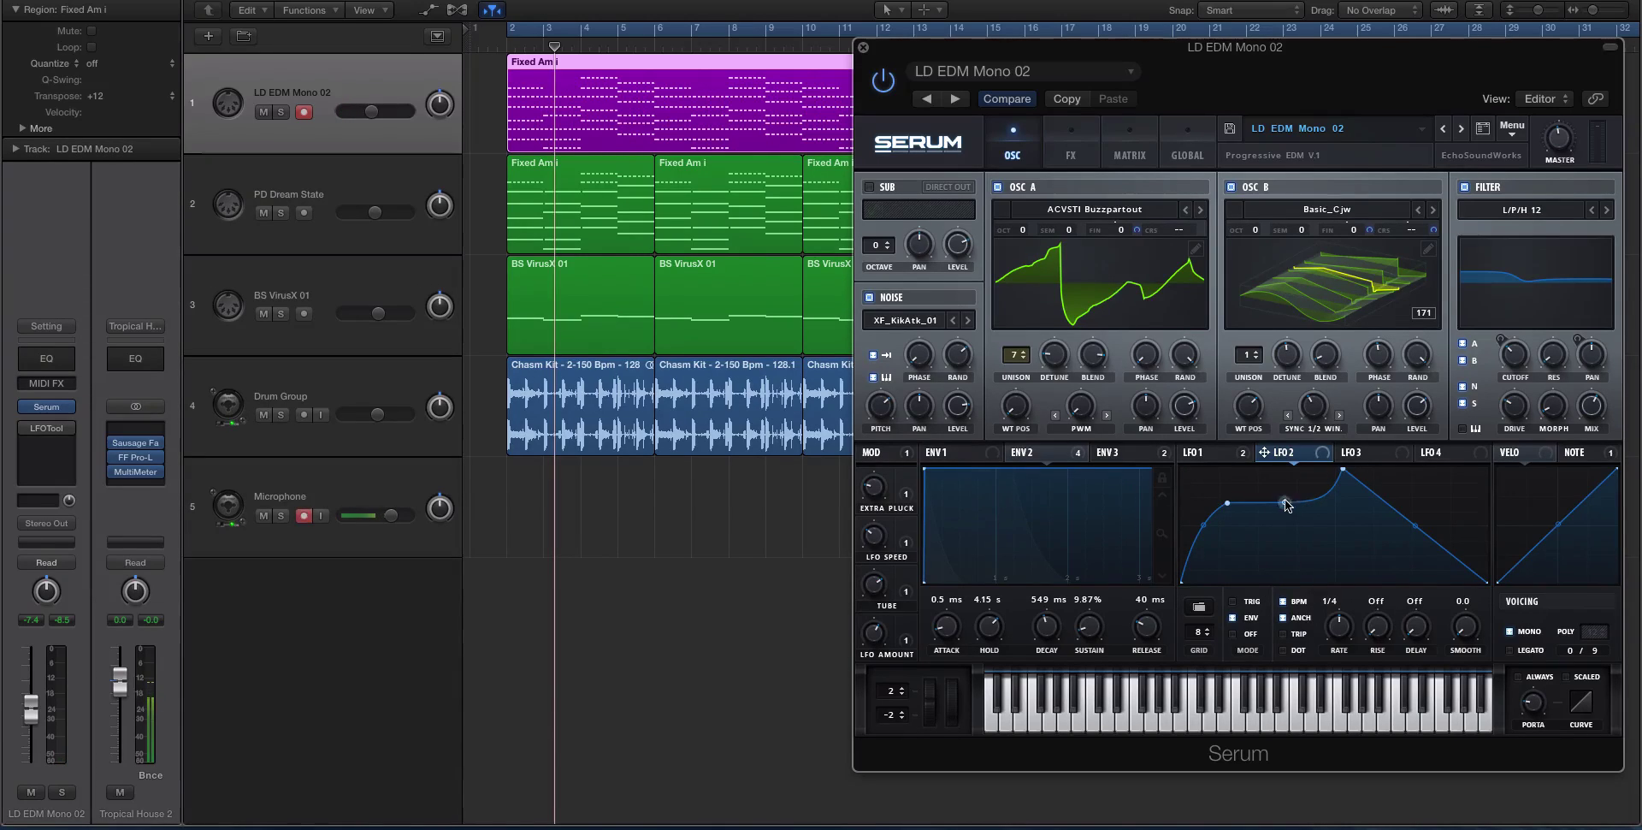
{"action": "left_click_drag", "start_coordinate": [1264, 454], "coordinate": [1016, 407]}
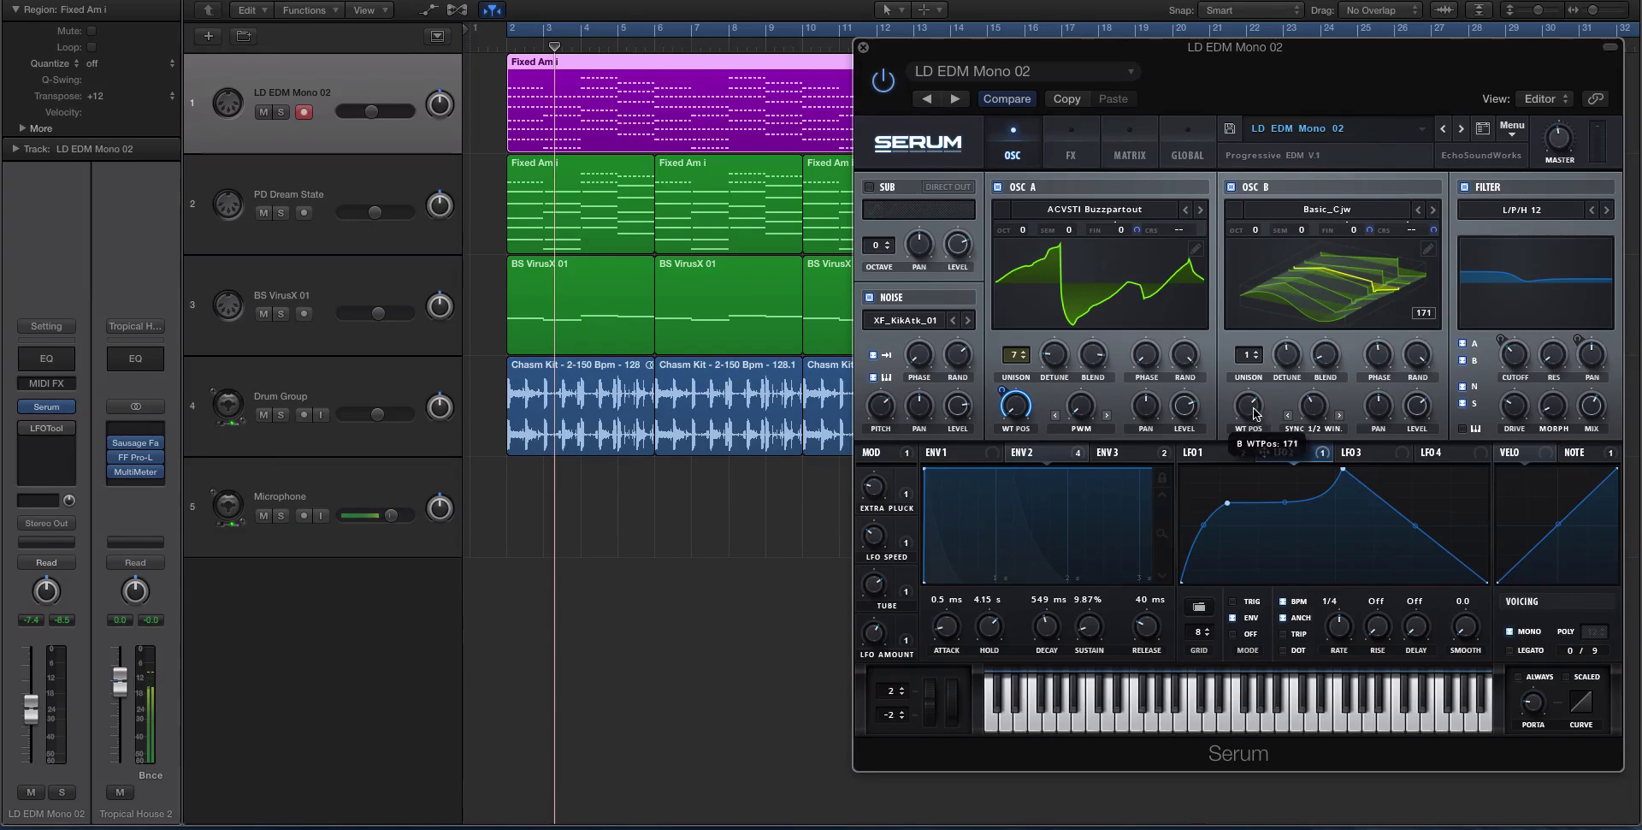
{"action": "mouse_move", "coordinate": [1253, 411]}
{"action": "left_mouse_down"}
{"action": "mouse_move", "coordinate": [1263, 447]}
{"action": "mouse_move", "coordinate": [1233, 404]}
{"action": "left_mouse_up"}
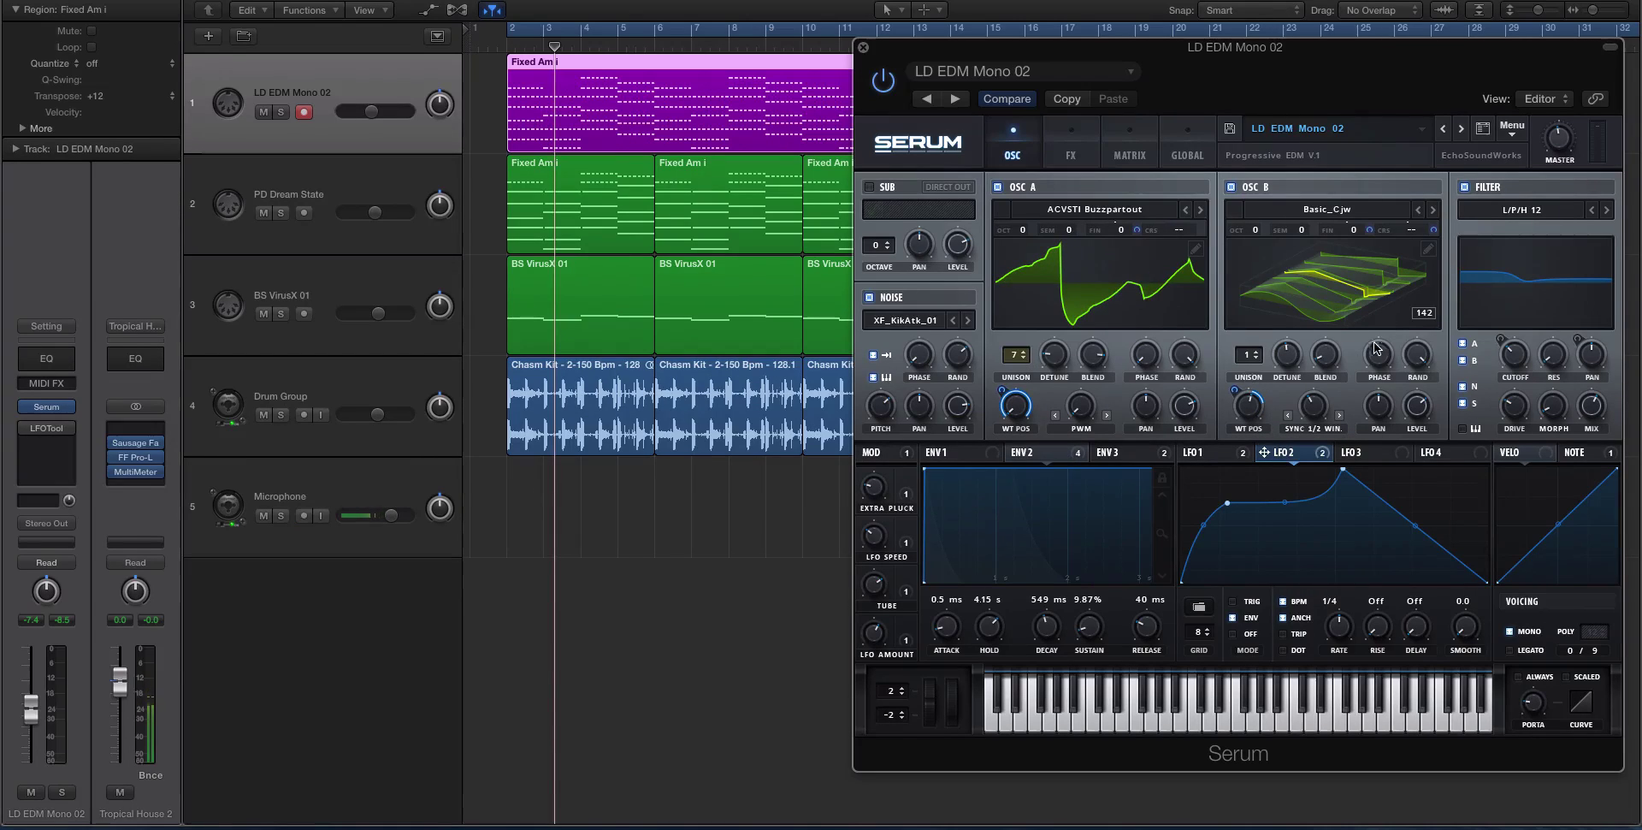
View OSC A's wavetable in 3D and look through all its frames in the wavetable editor, closing it when done.
{"action": "left_click", "coordinate": [1134, 276]}
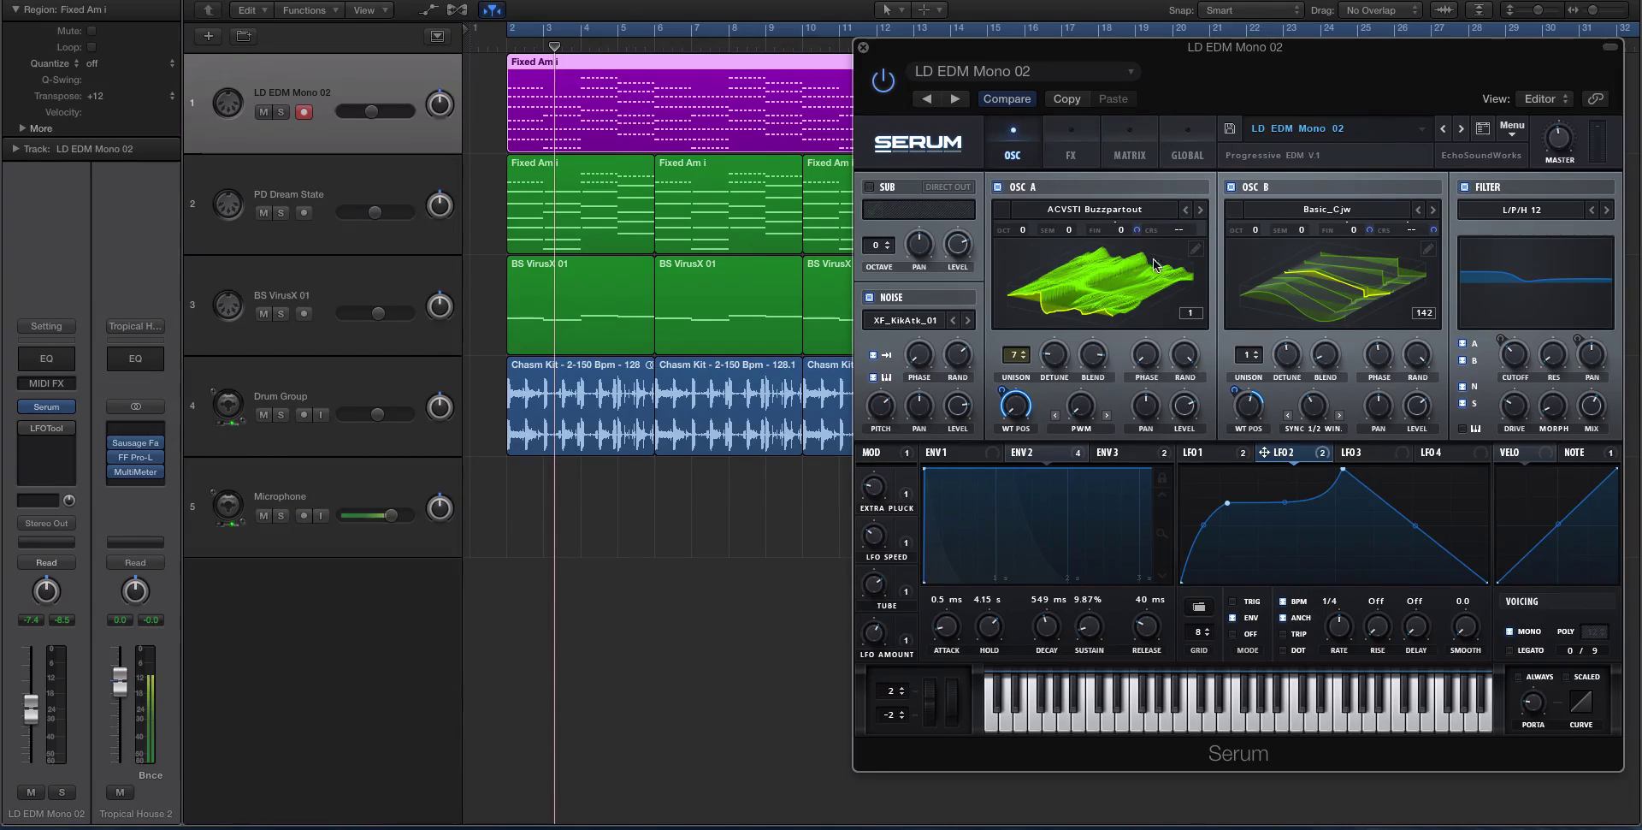
{"action": "left_click", "coordinate": [1195, 249]}
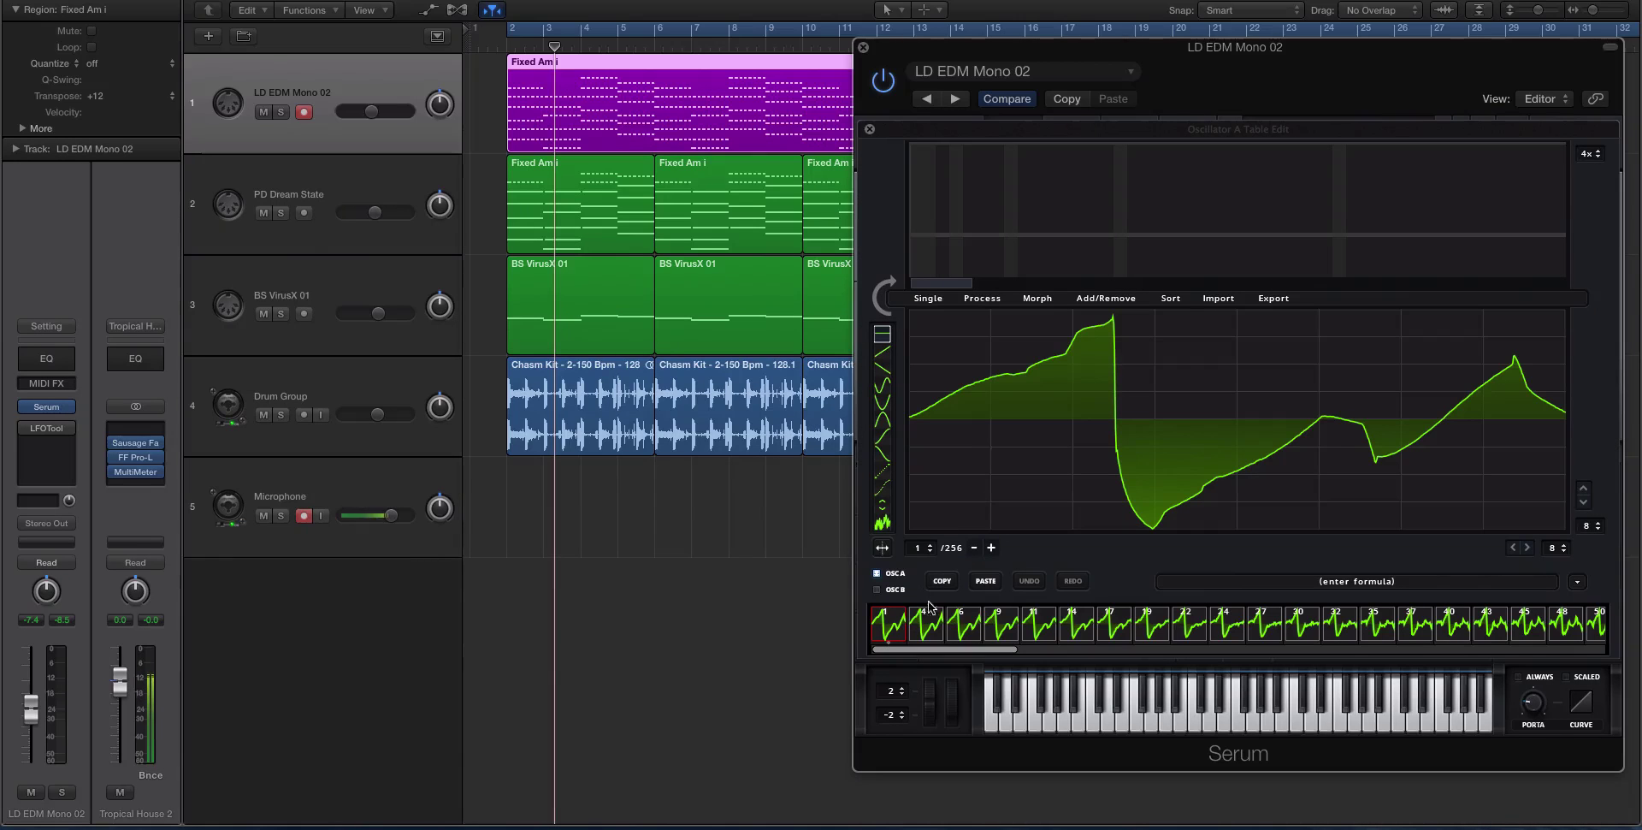
{"action": "left_click_drag", "start_coordinate": [1021, 648], "coordinate": [1626, 648]}
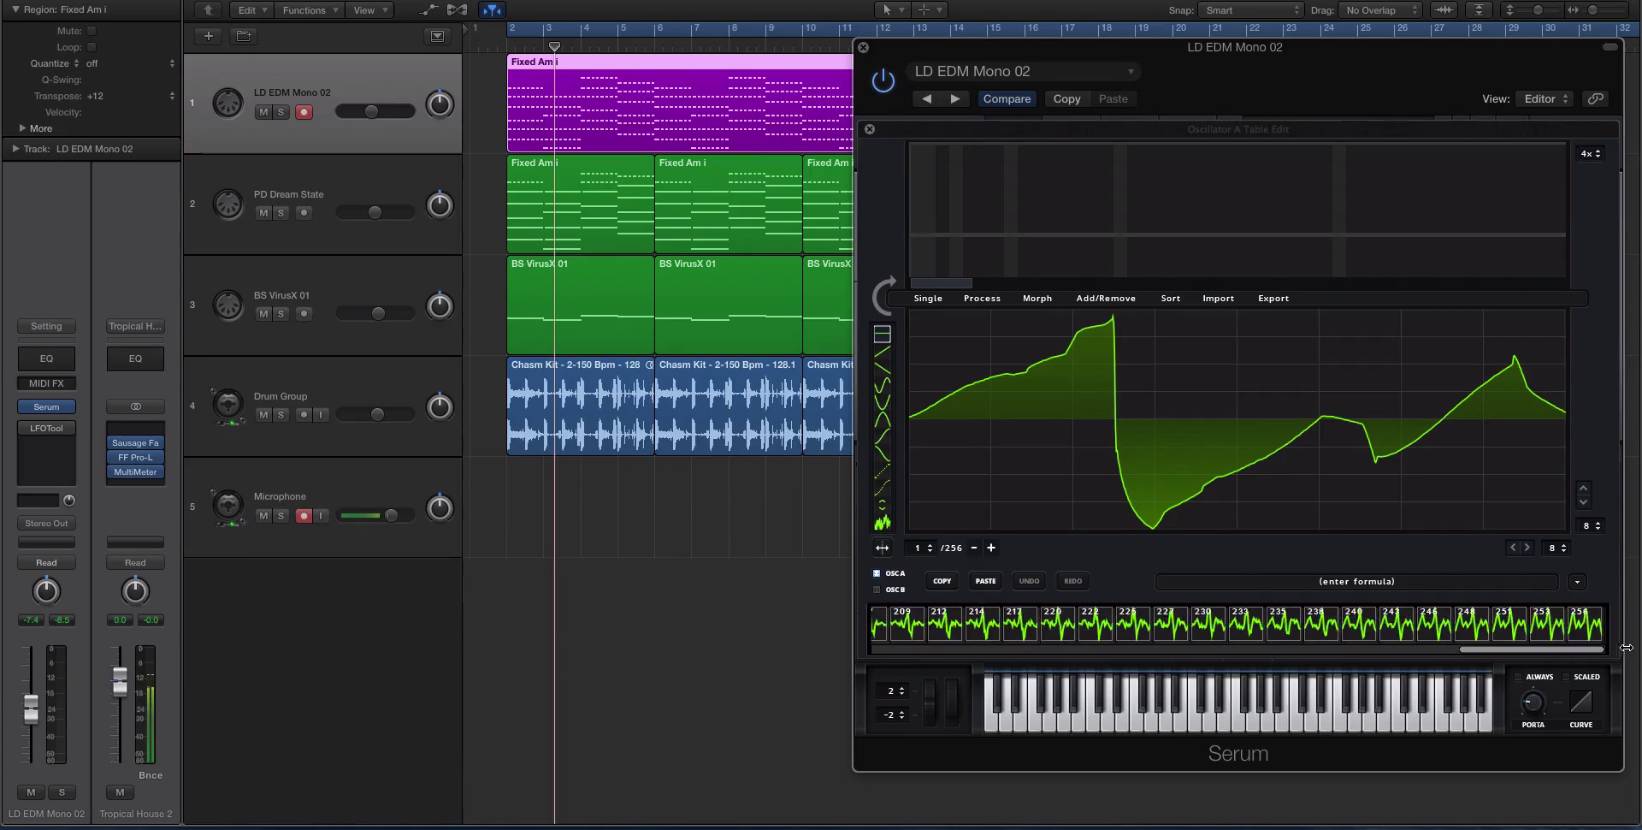
{"action": "left_click", "coordinate": [870, 128]}
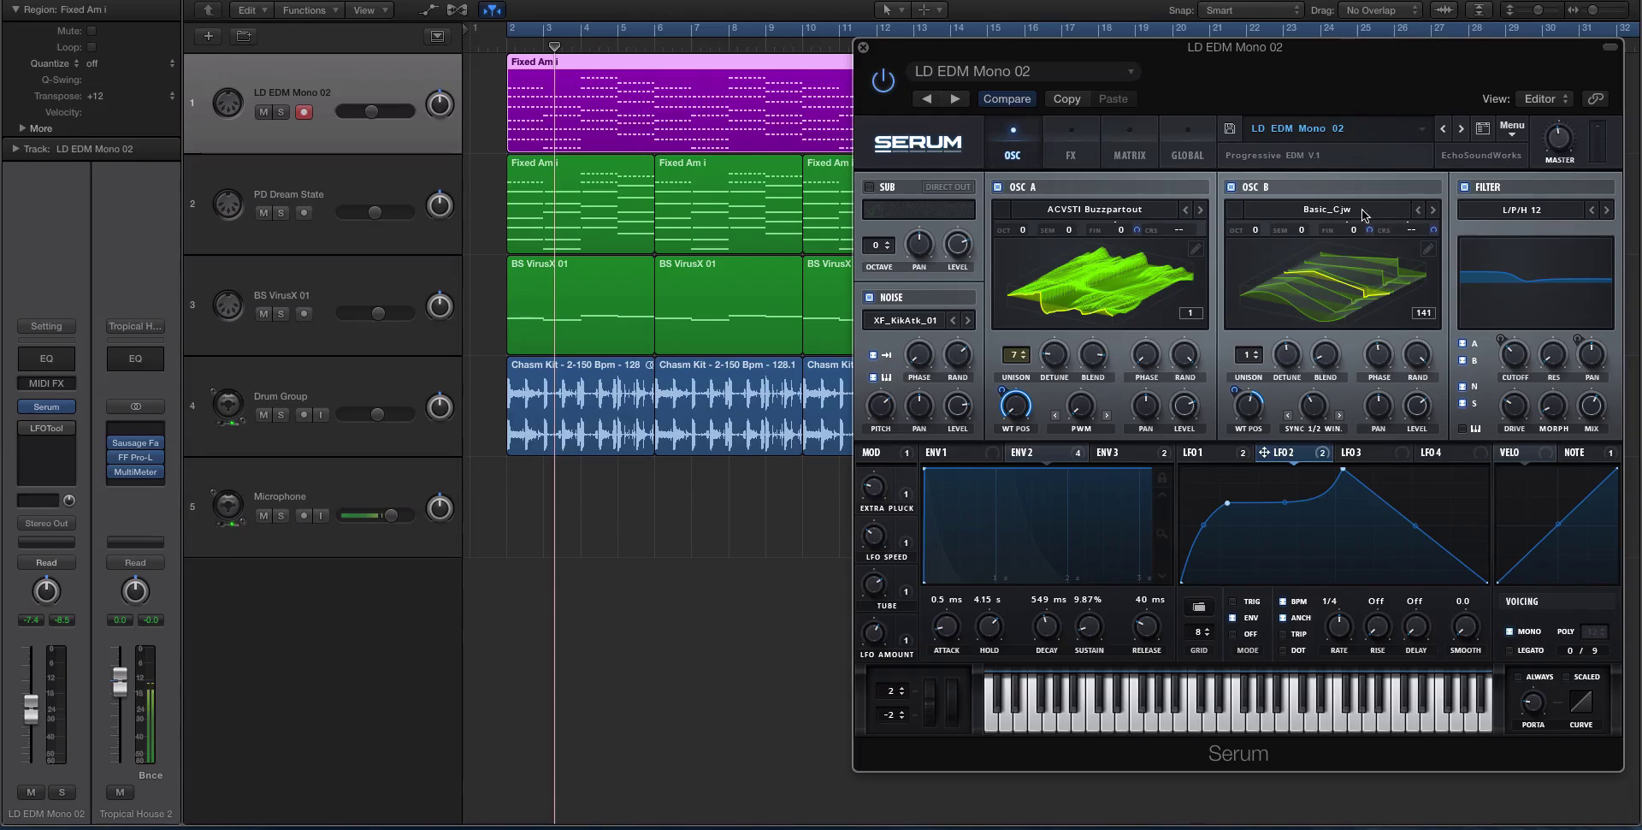
Inspect OSC B's Basic_Cjw wavetable frames in the wavetable editor and close it.
{"action": "left_click", "coordinate": [1377, 280]}
{"action": "left_click", "coordinate": [1427, 249]}
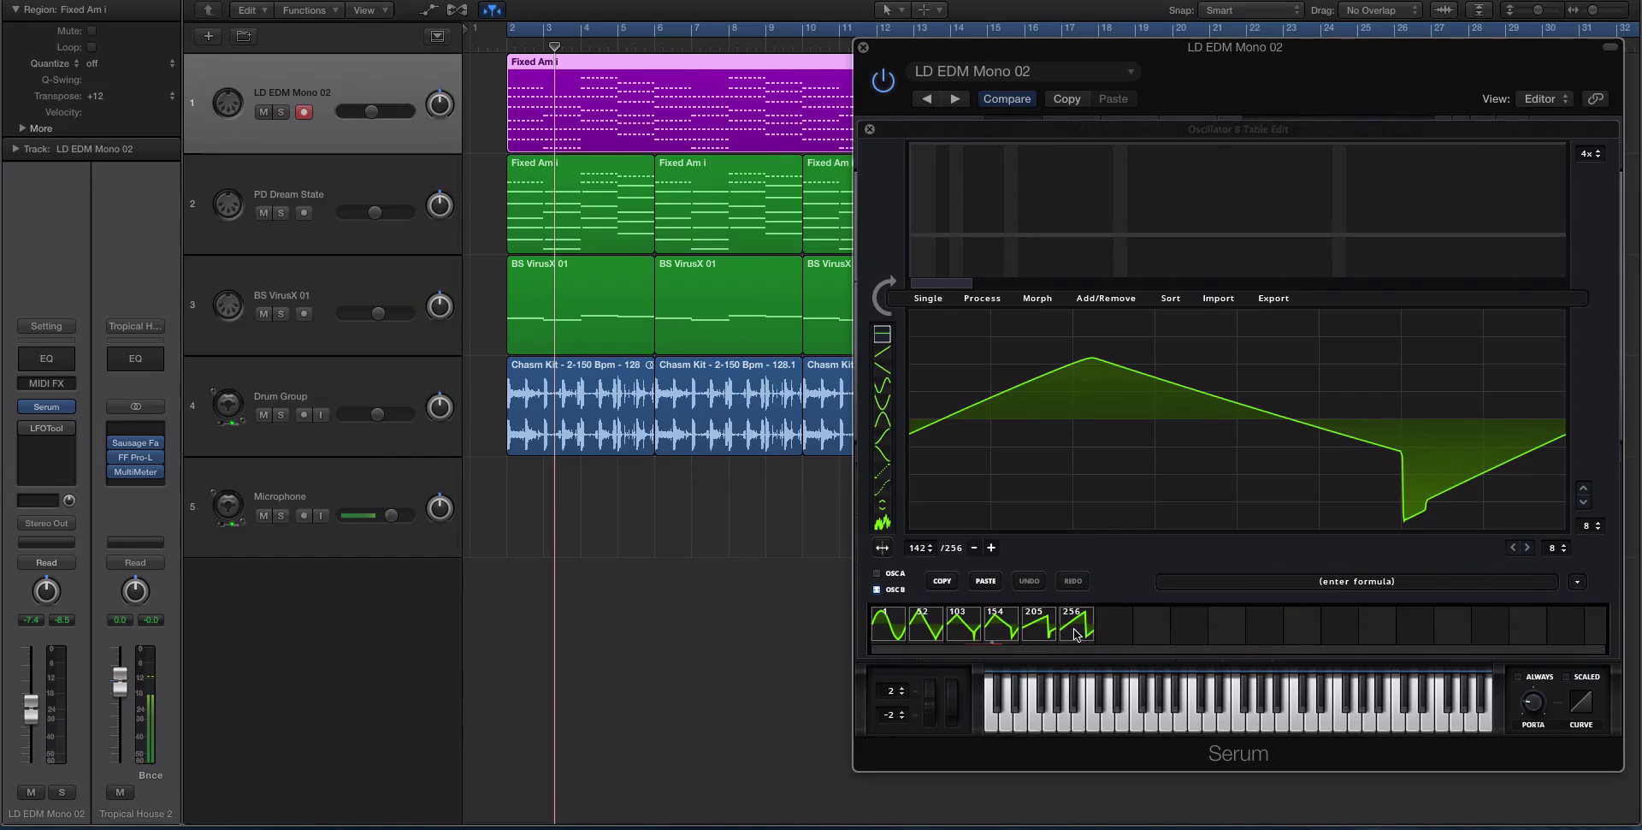
{"action": "left_click", "coordinate": [870, 130]}
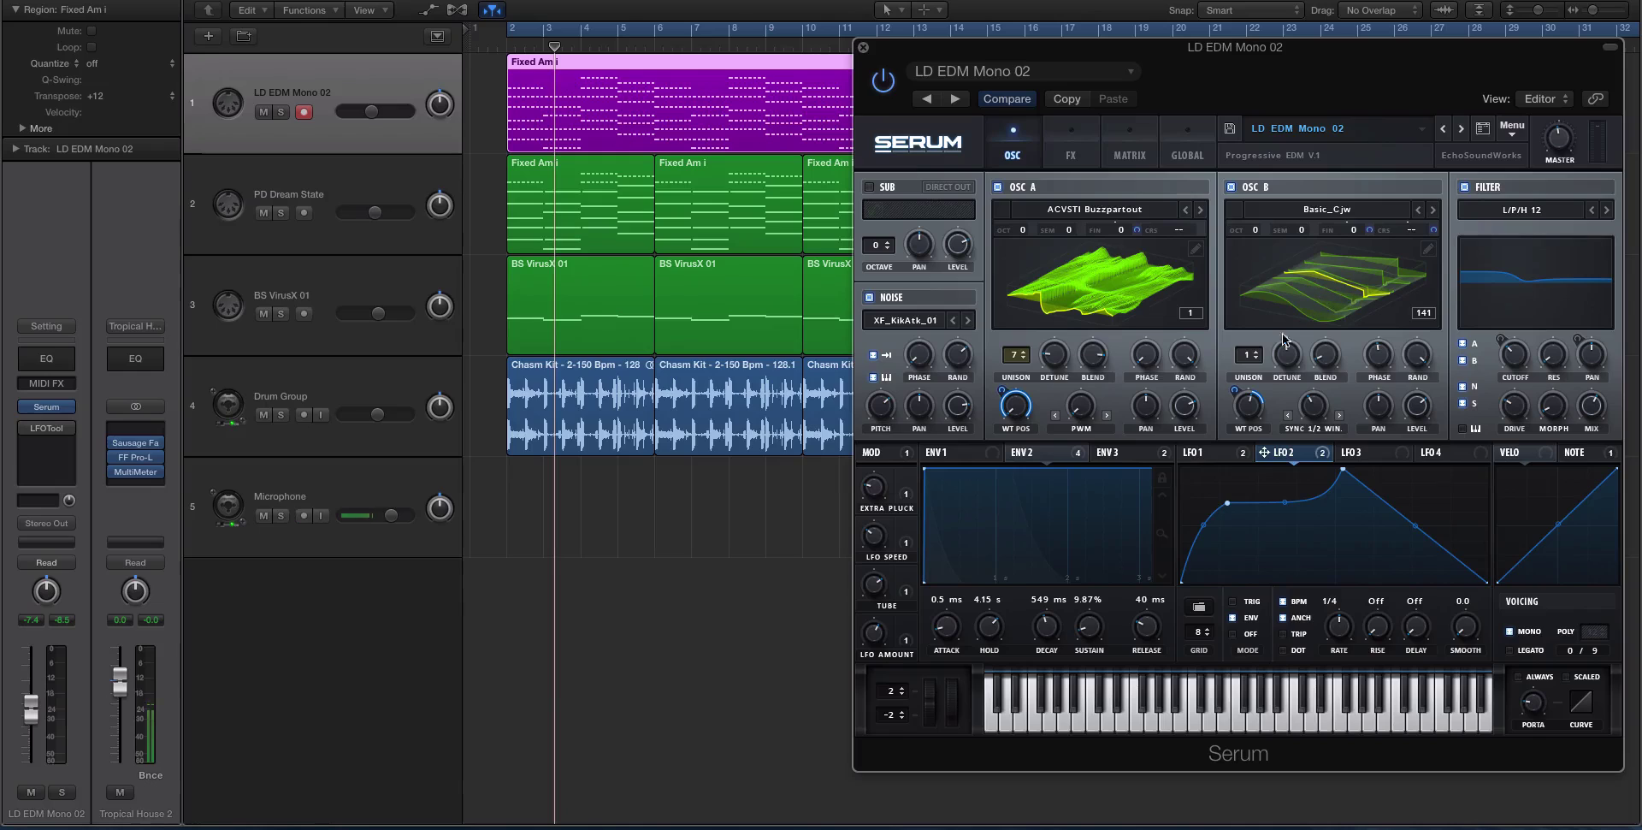
Set LFO 2's modulation depth on OSC B's WT Pos to 24 and reduce its depth on OSC A's WT Pos.
{"action": "left_click_drag", "start_coordinate": [1231, 394], "coordinate": [1245, 407]}
{"action": "left_click_drag", "start_coordinate": [1002, 397], "coordinate": [1005, 479]}
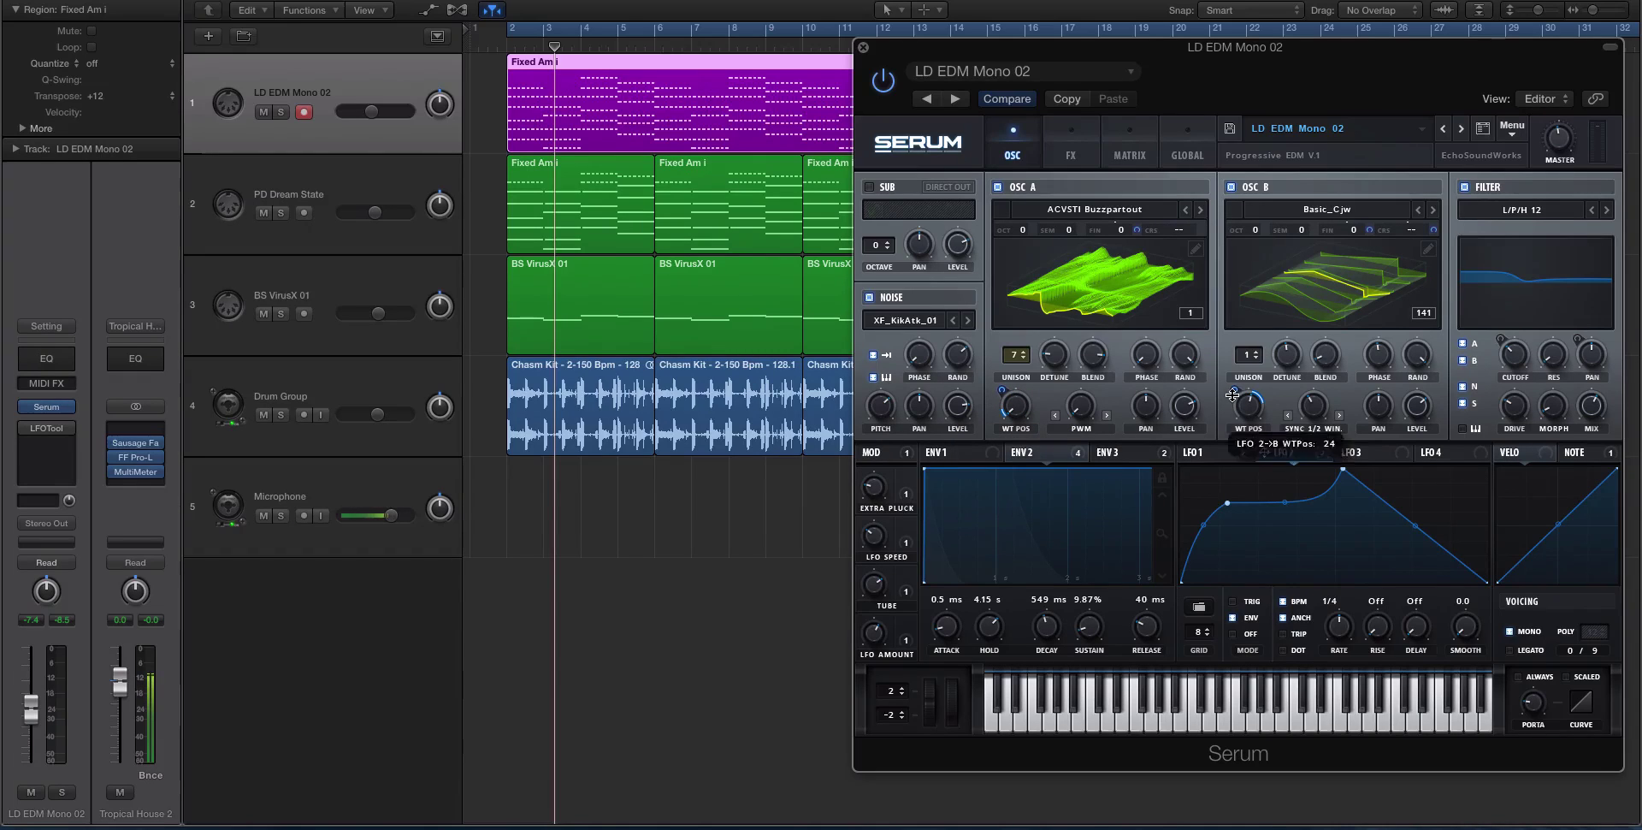
Solo the LD EDM Mono 02 lead and audition LFO 2's depth on OSC A's WT Pos at 100 before reducing it to a low amount.
{"action": "key", "text": "space"}
{"action": "key", "text": "ctrl+s"}
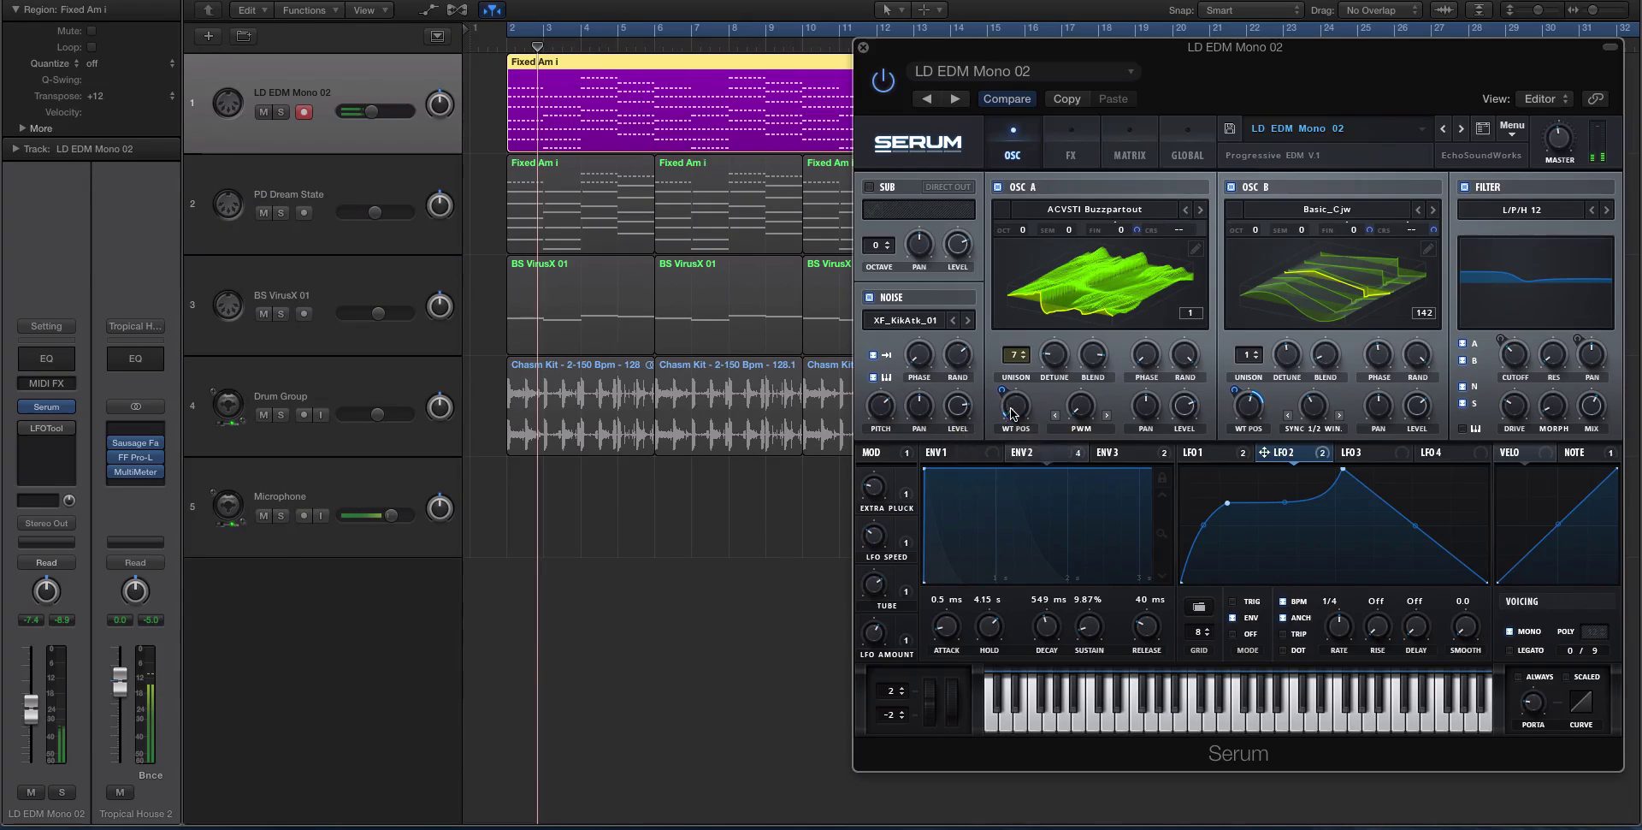
{"action": "left_click_drag", "start_coordinate": [1005, 390], "coordinate": [1011, 439]}
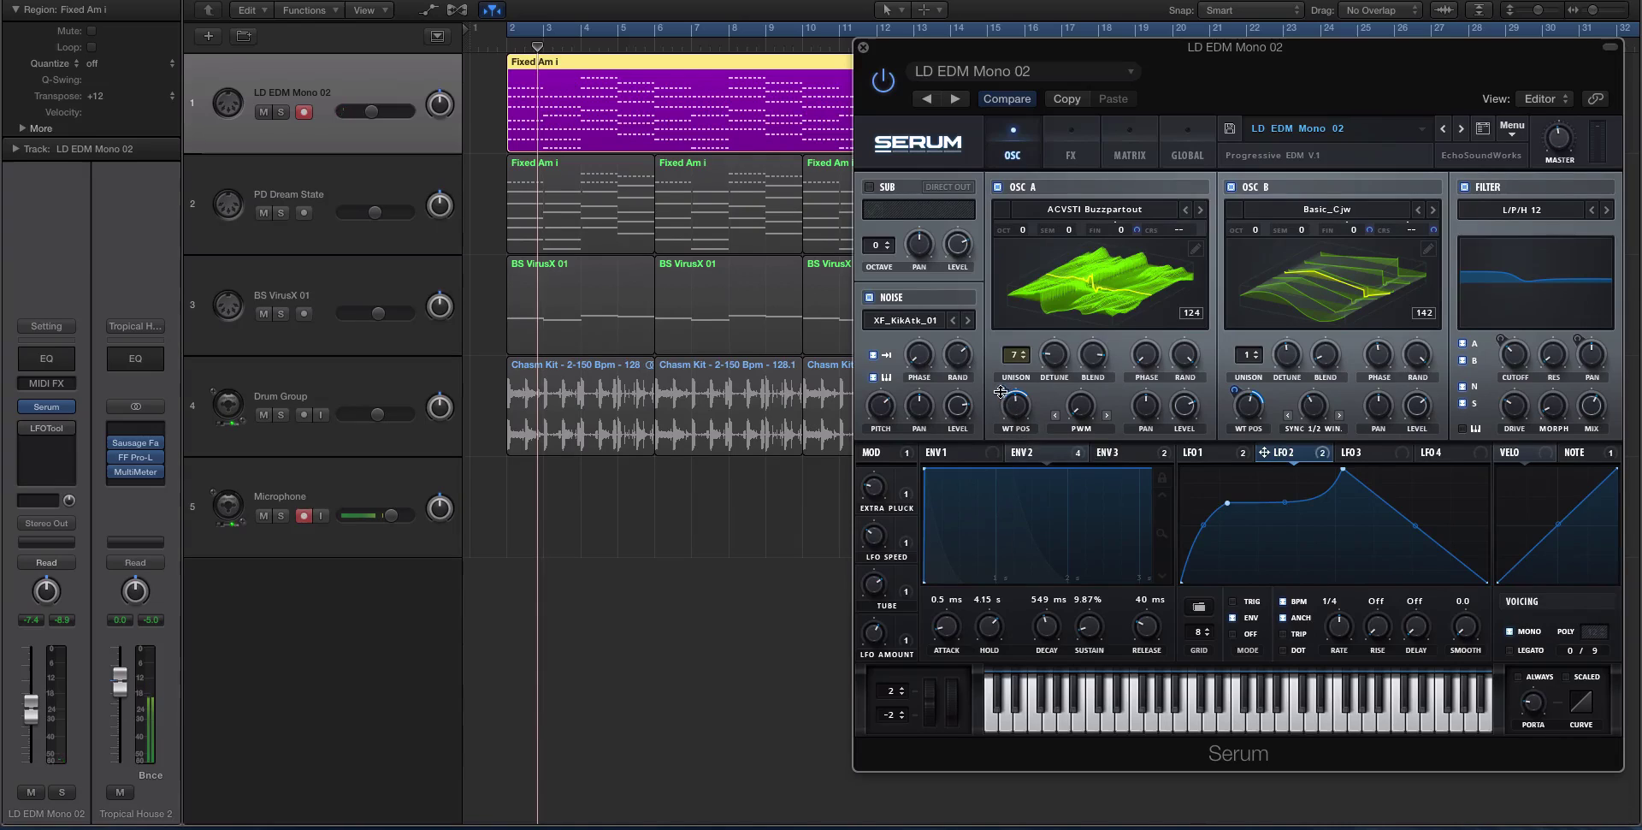
{"action": "left_click_drag", "start_coordinate": [1000, 390], "coordinate": [1011, 333]}
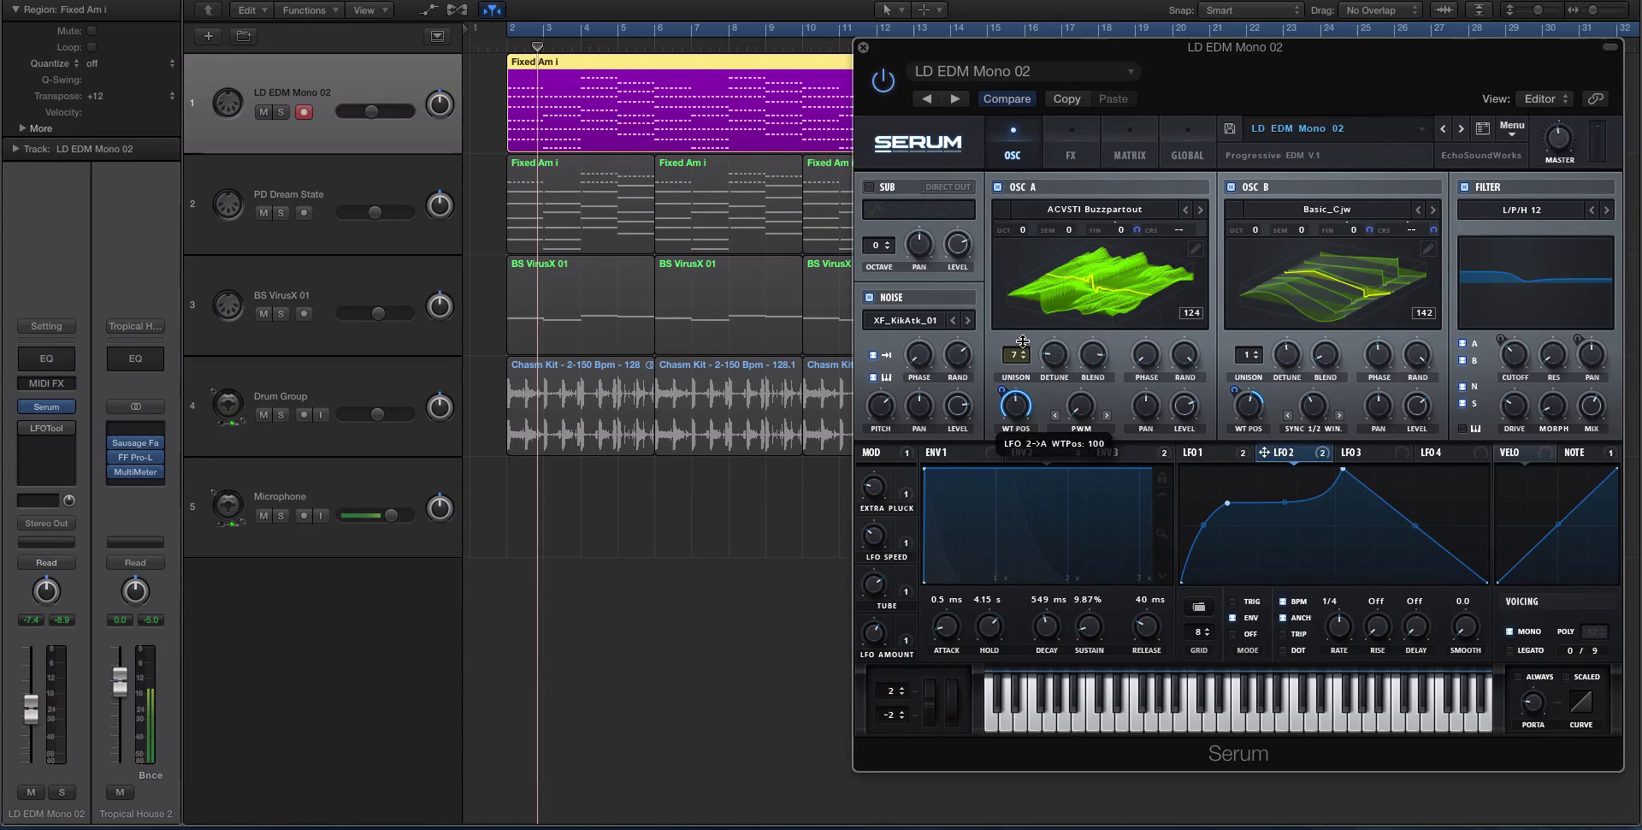
{"action": "left_click_drag", "start_coordinate": [1023, 342], "coordinate": [1046, 341]}
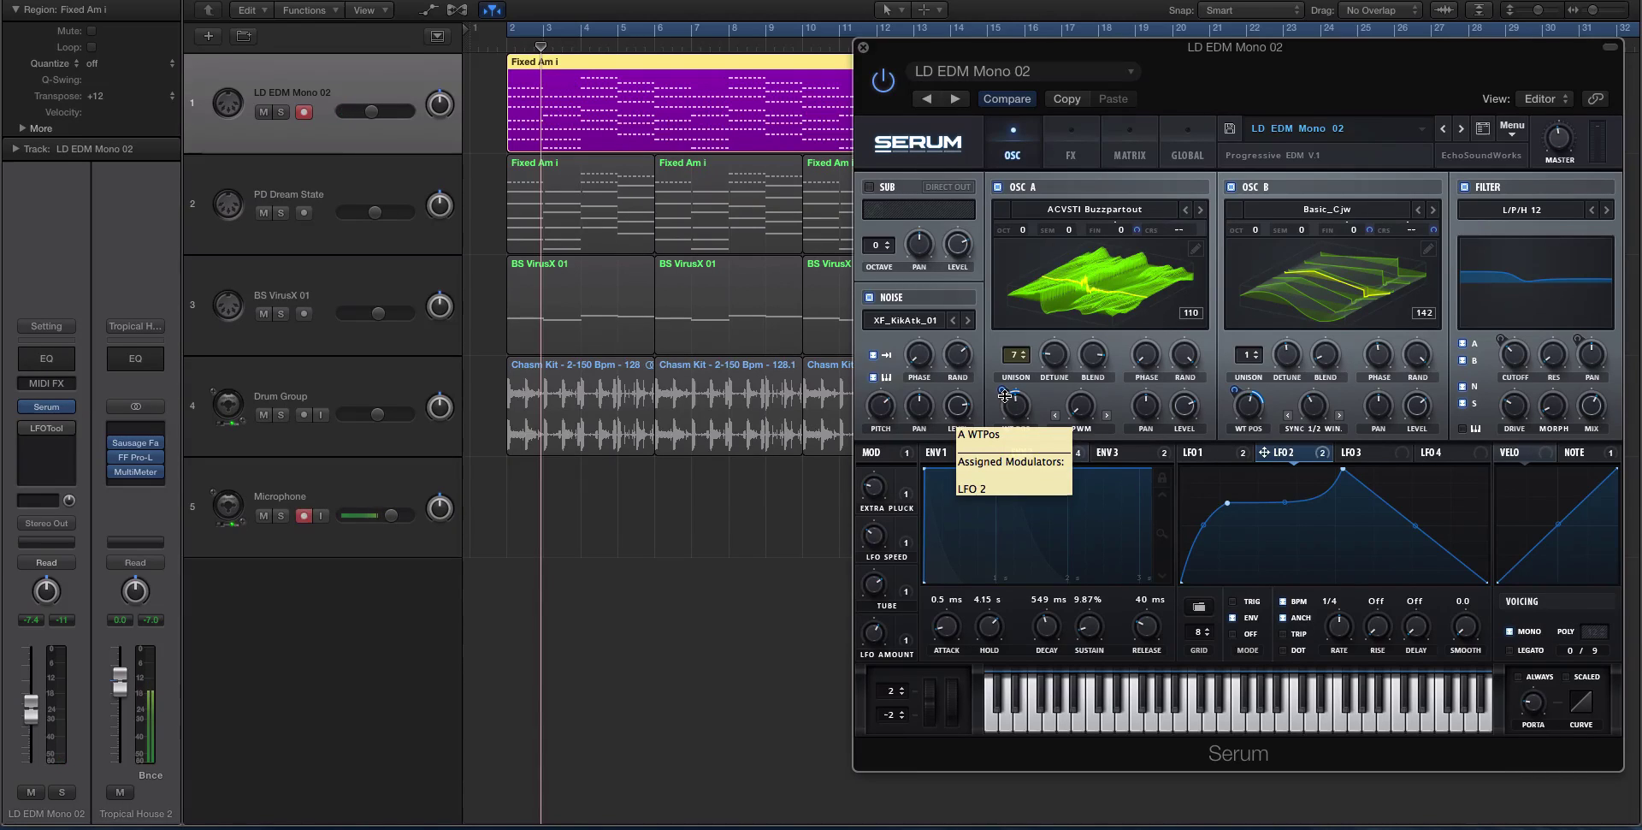
{"action": "left_click_drag", "start_coordinate": [1003, 393], "coordinate": [1014, 466]}
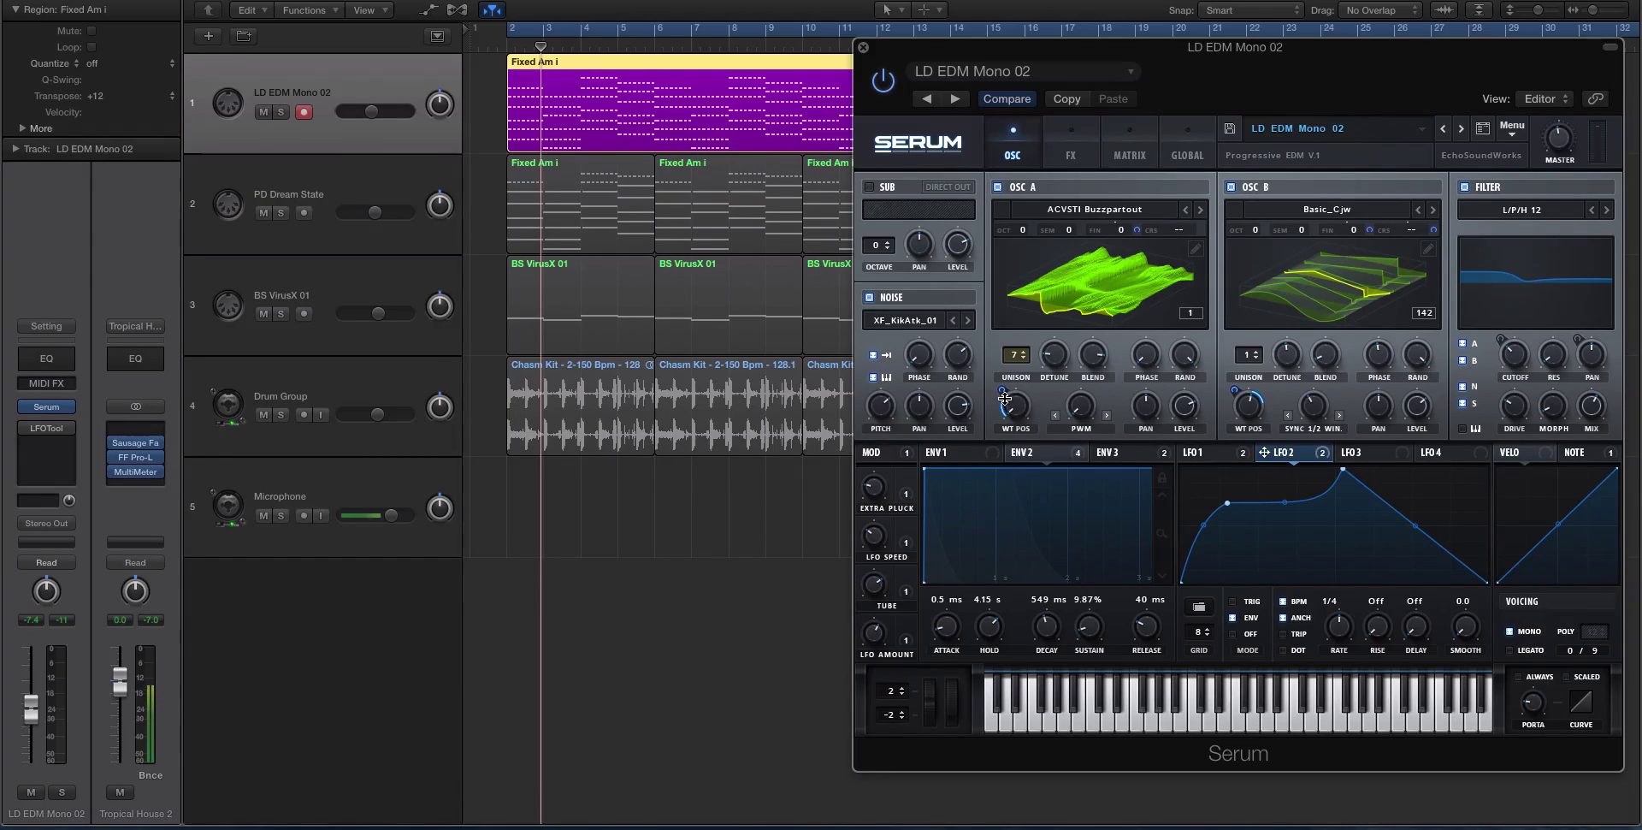
Switch the OSC A and OSC B wavetable displays to 2D waveforms, and unsolo the lead to play the full arrangement.
{"action": "left_click", "coordinate": [1083, 314]}
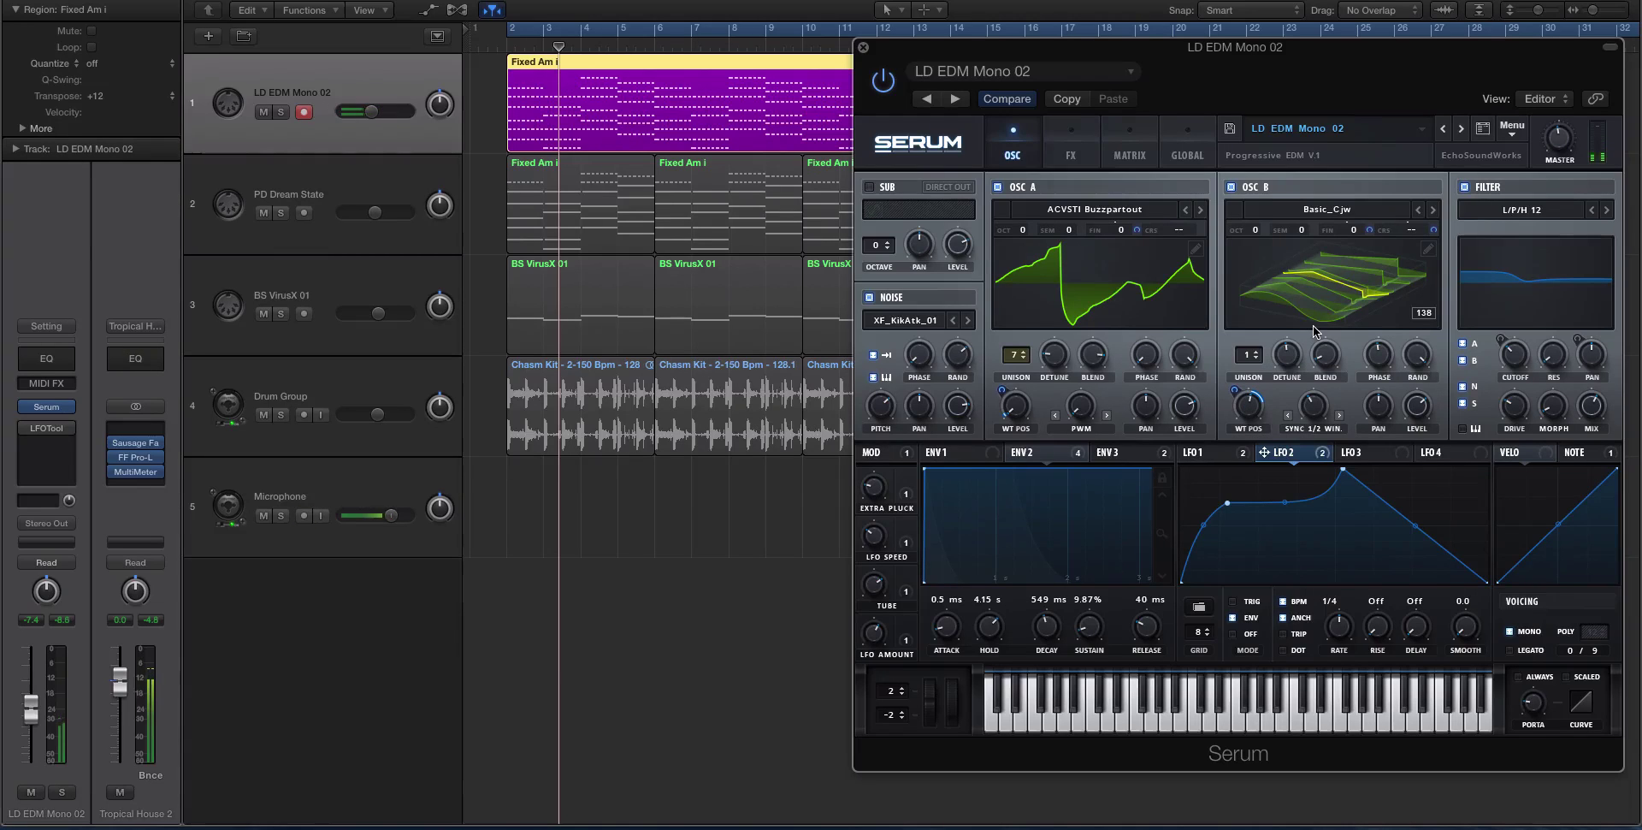
{"action": "left_click", "coordinate": [1336, 310]}
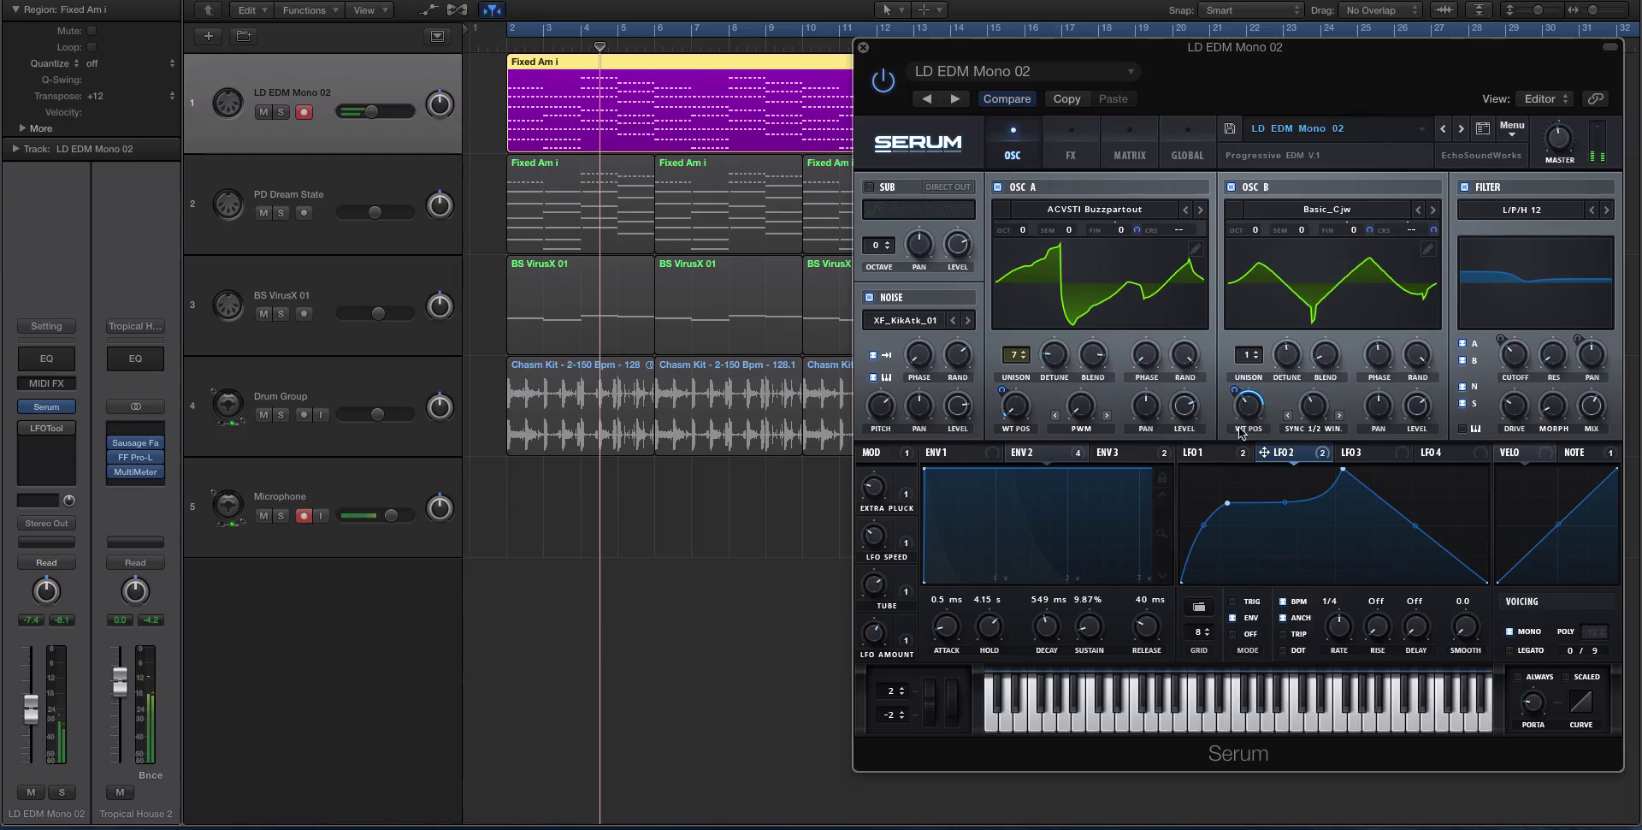
{"action": "key", "text": "ctrl+s"}
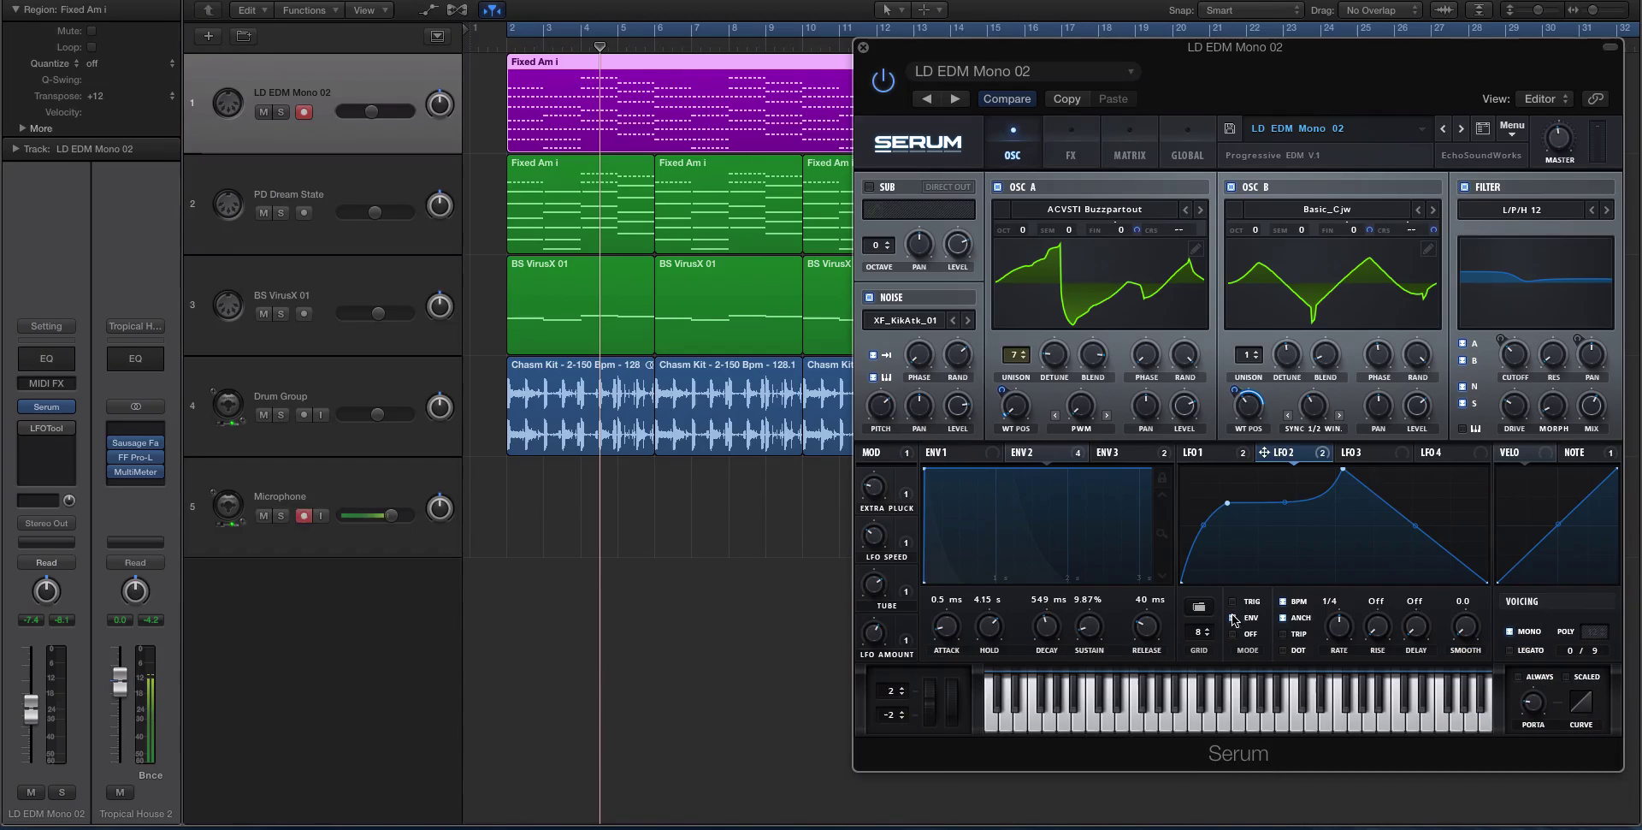
{"action": "key", "text": "space"}
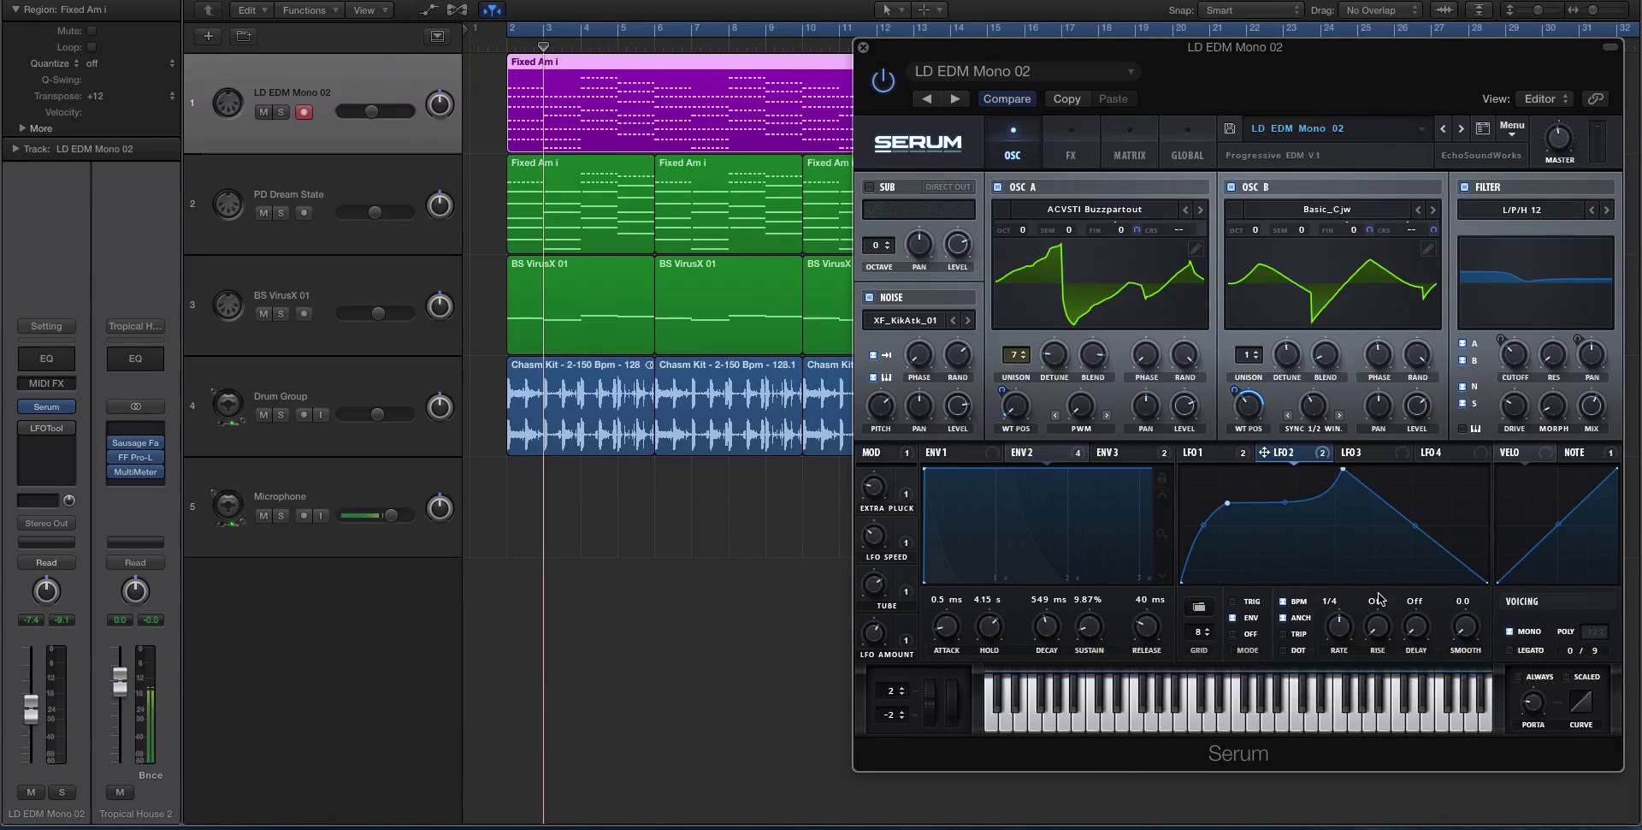
Enlarge the tracks in the arrangement and reposition the Serum window beside them.
{"action": "left_click", "coordinate": [549, 123]}
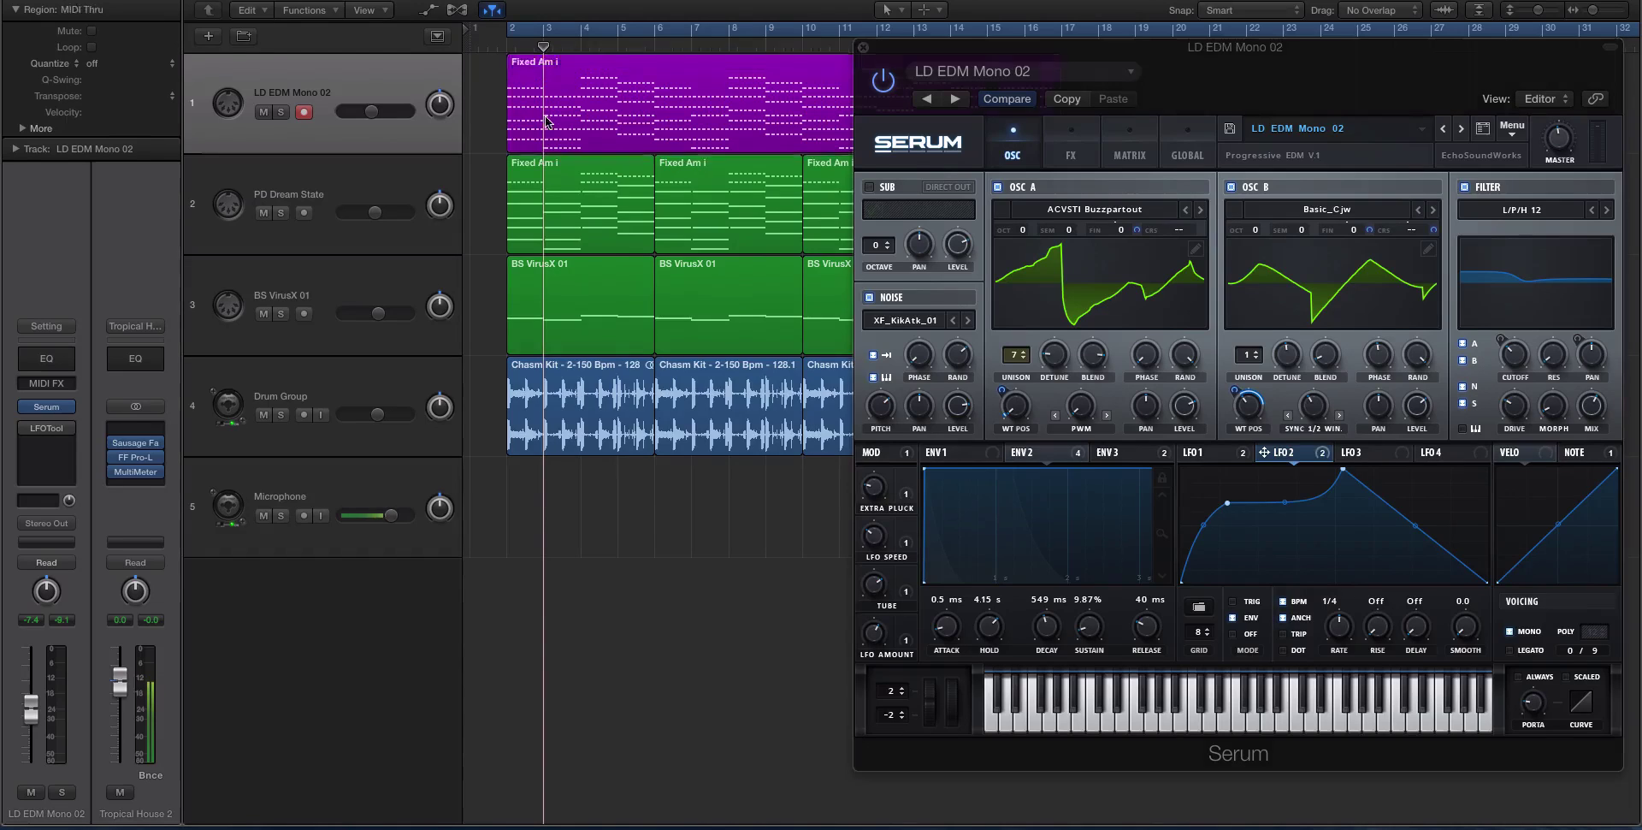
{"action": "left_click_drag", "start_coordinate": [922, 49], "coordinate": [837, 67]}
{"action": "scroll", "coordinate": [640, 284], "scroll_direction": "down", "scroll_amount": 2}
{"action": "scroll", "coordinate": [641, 284], "scroll_direction": "up", "scroll_amount": 5}
{"action": "scroll", "coordinate": [640, 284], "scroll_direction": "right", "scroll_amount": 3}
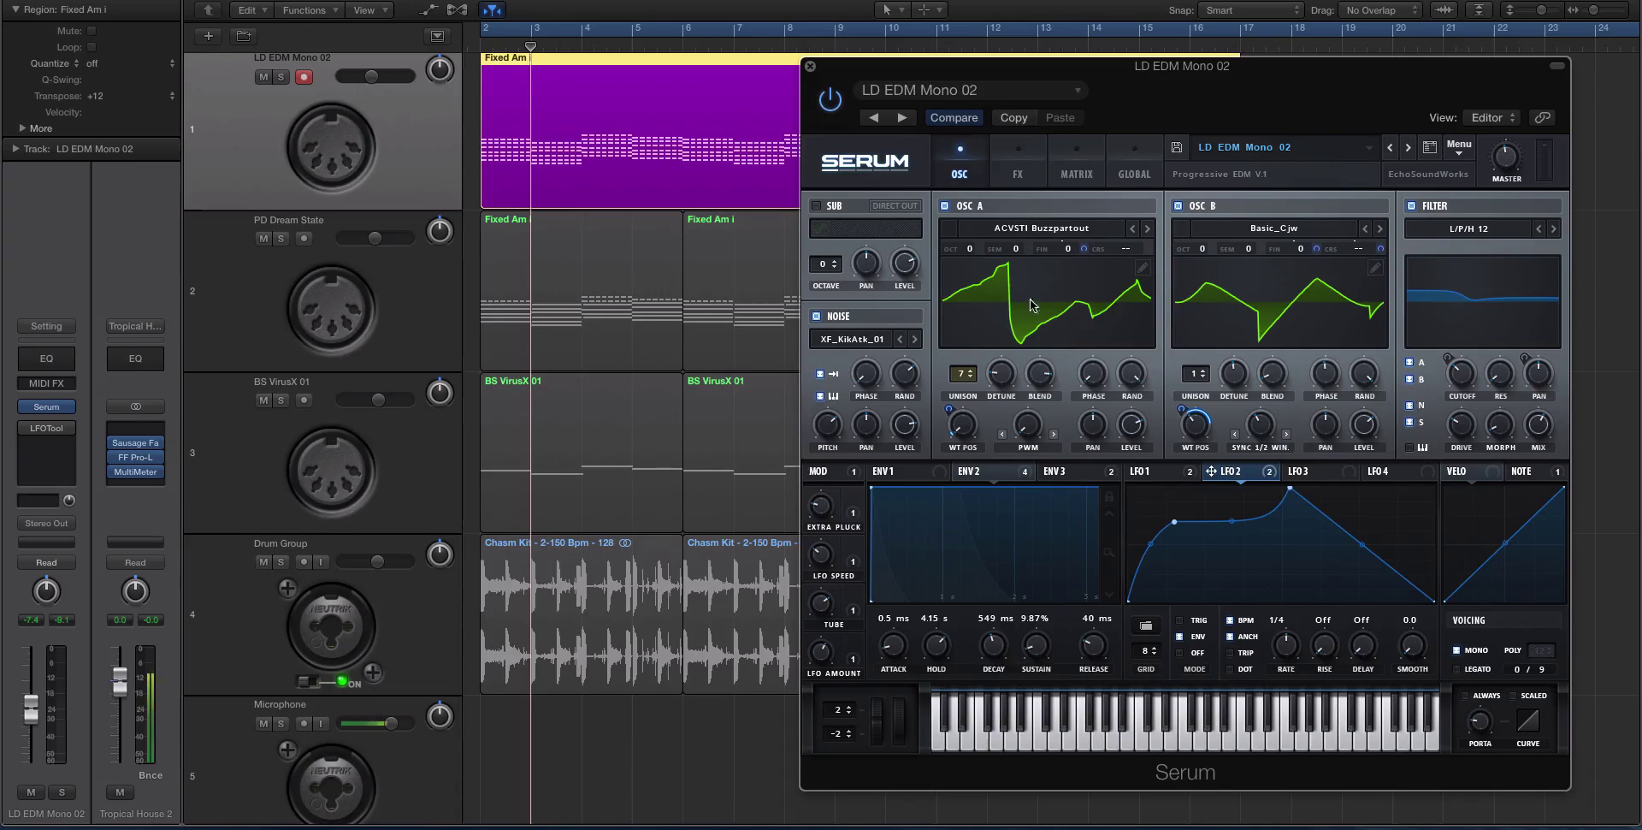
{"action": "key", "text": "space"}
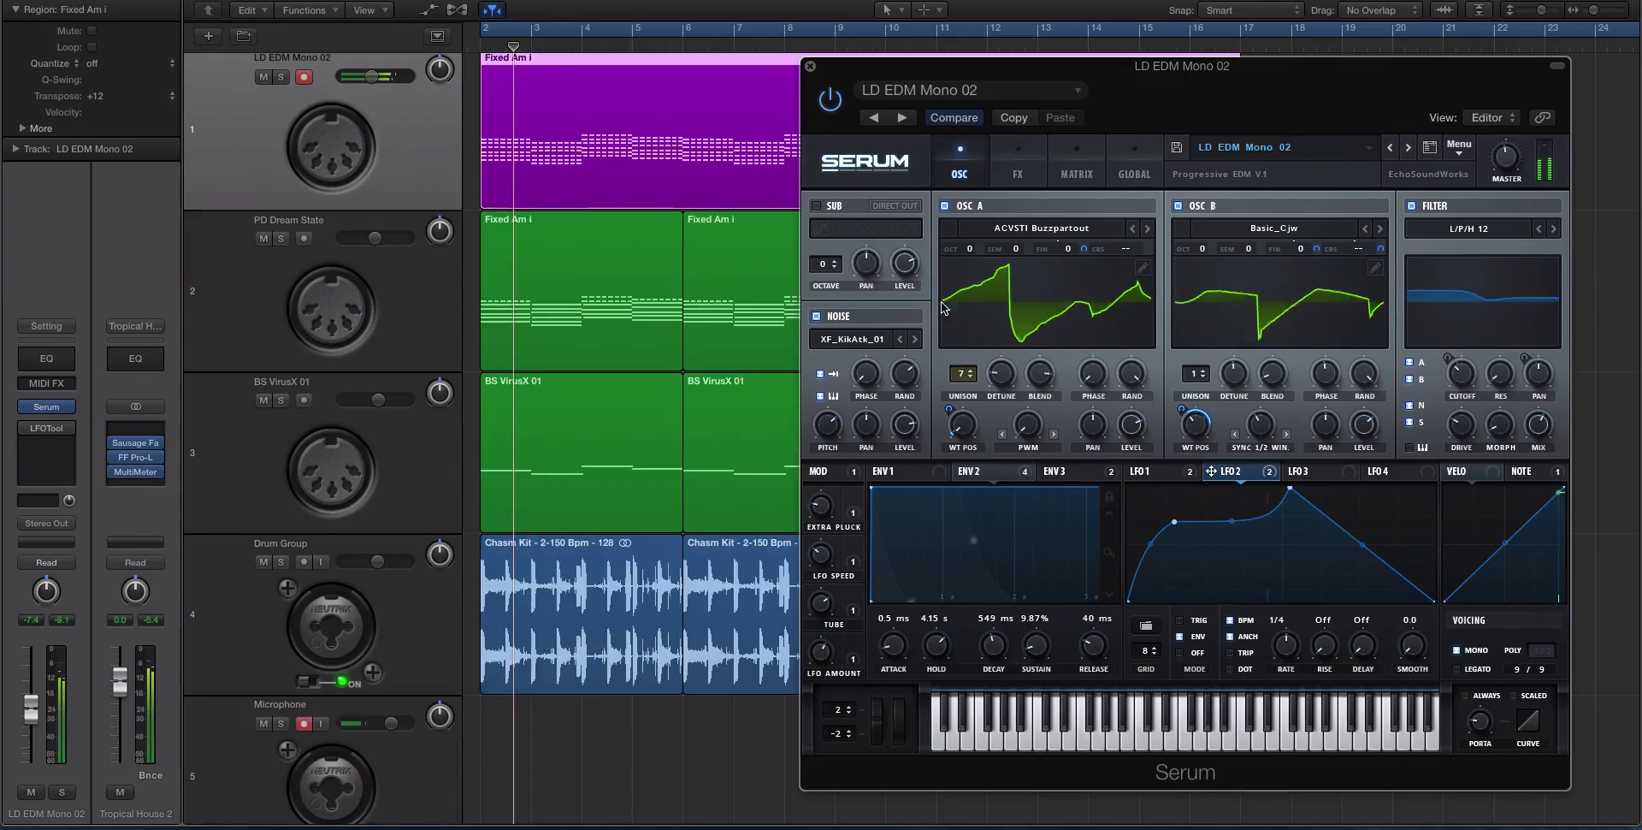
{"action": "key", "text": "super+Up"}
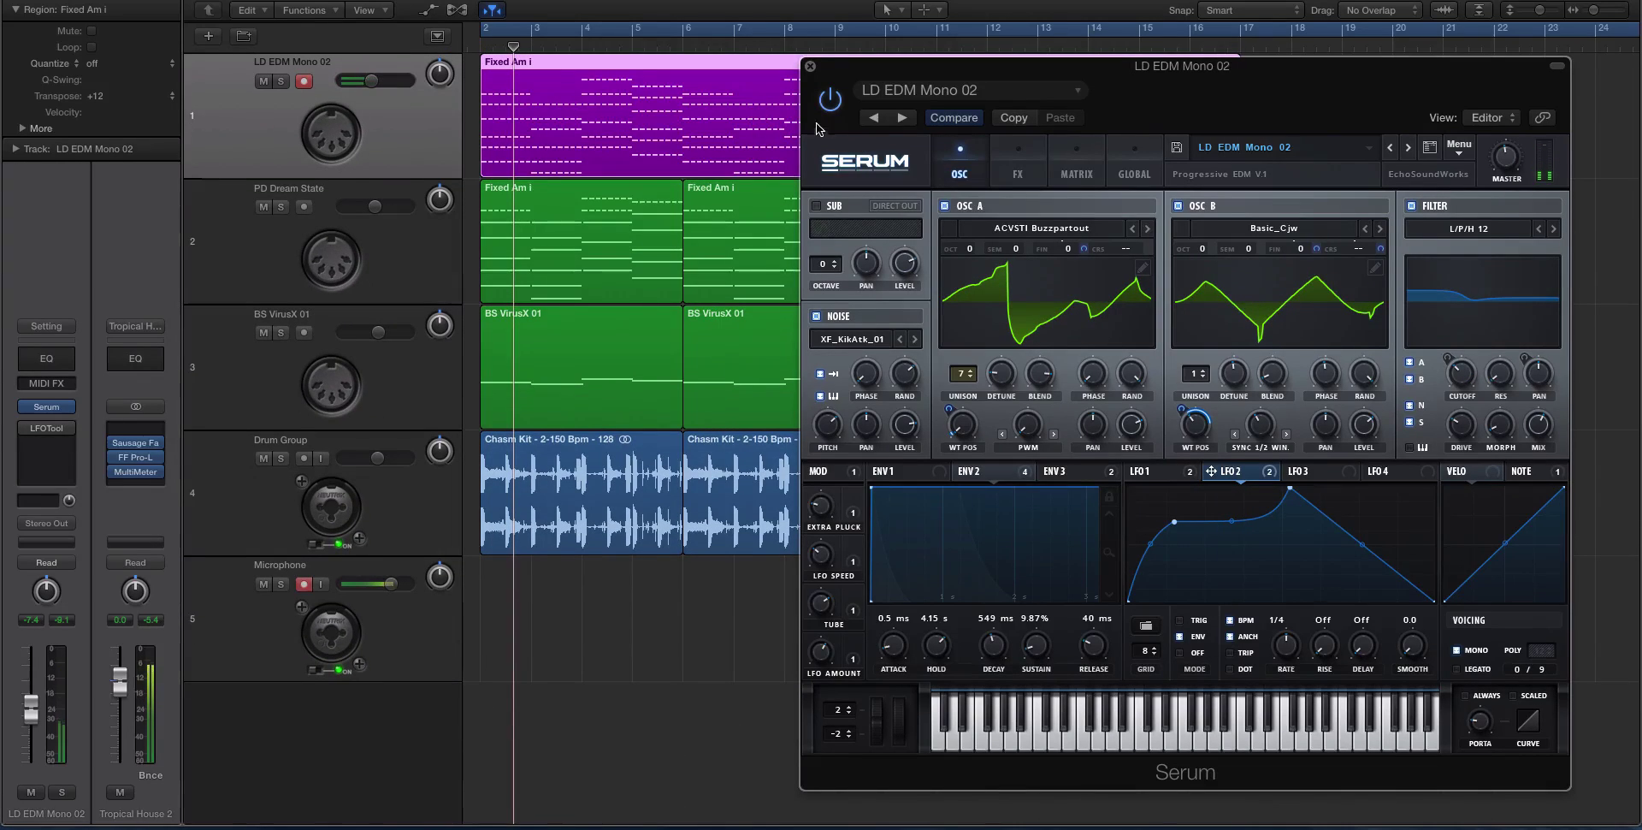
{"action": "left_click_drag", "start_coordinate": [825, 69], "coordinate": [844, 69]}
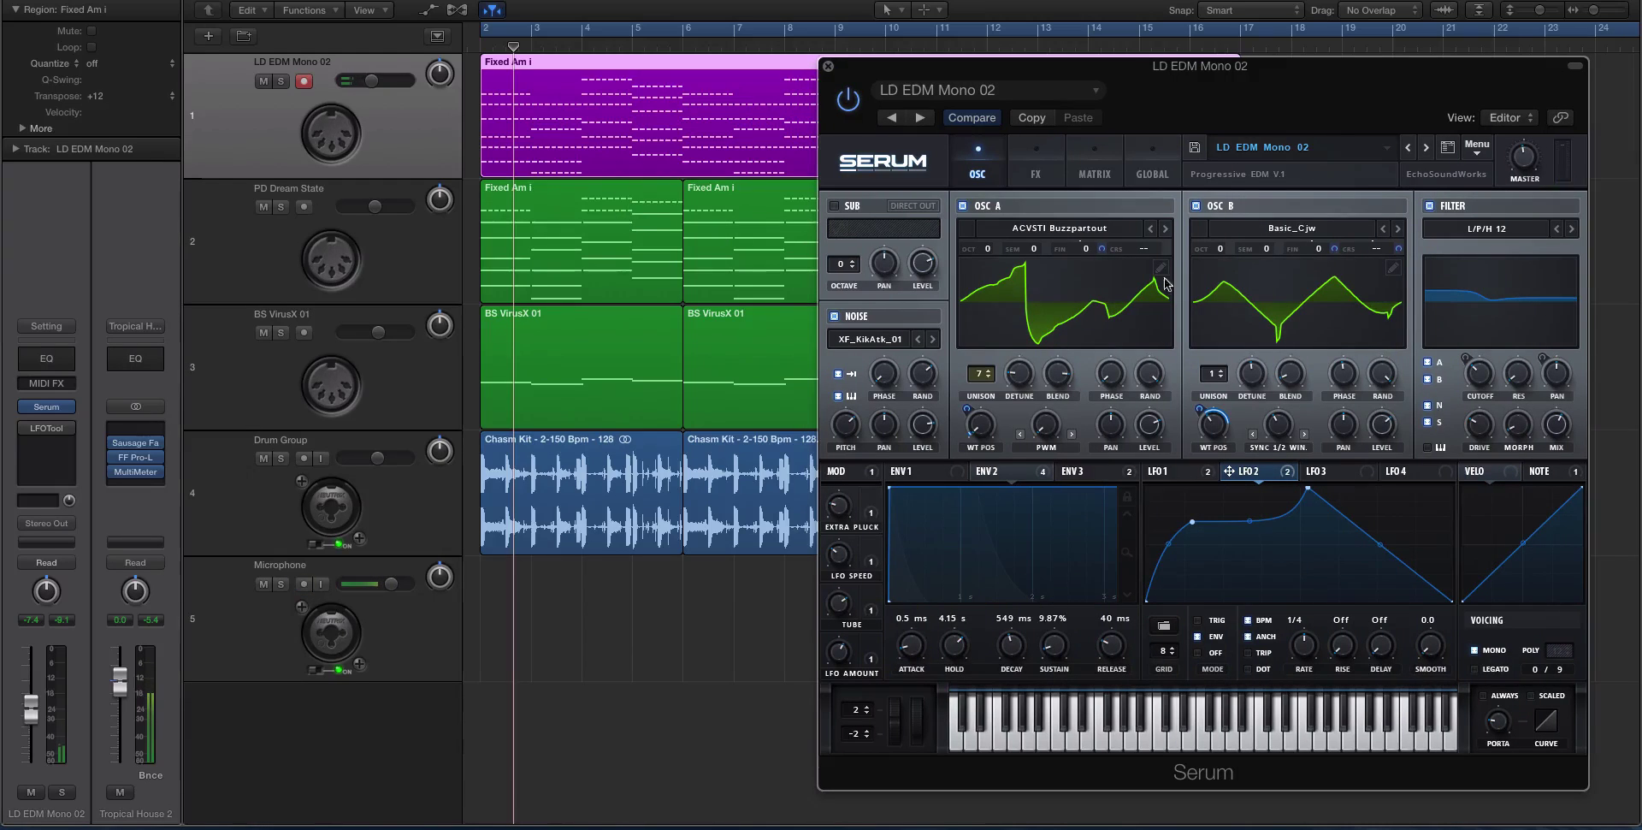
Set LFO 2's rate to bar and its mode to TRIG while the full arrangement plays.
{"action": "key", "text": "space"}
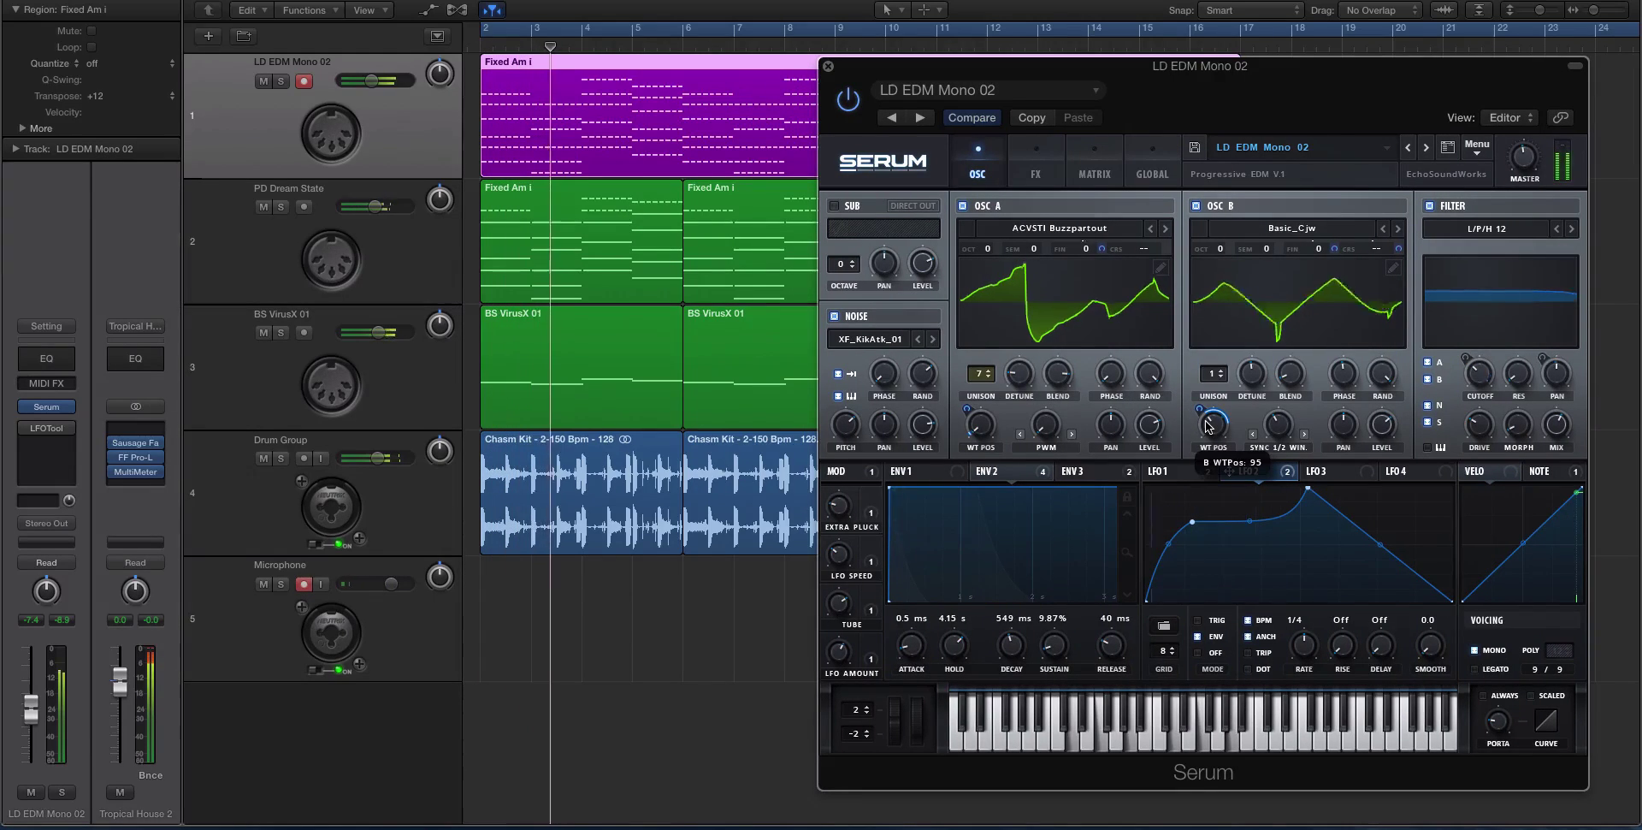
{"action": "left_click_drag", "start_coordinate": [967, 409], "coordinate": [968, 391]}
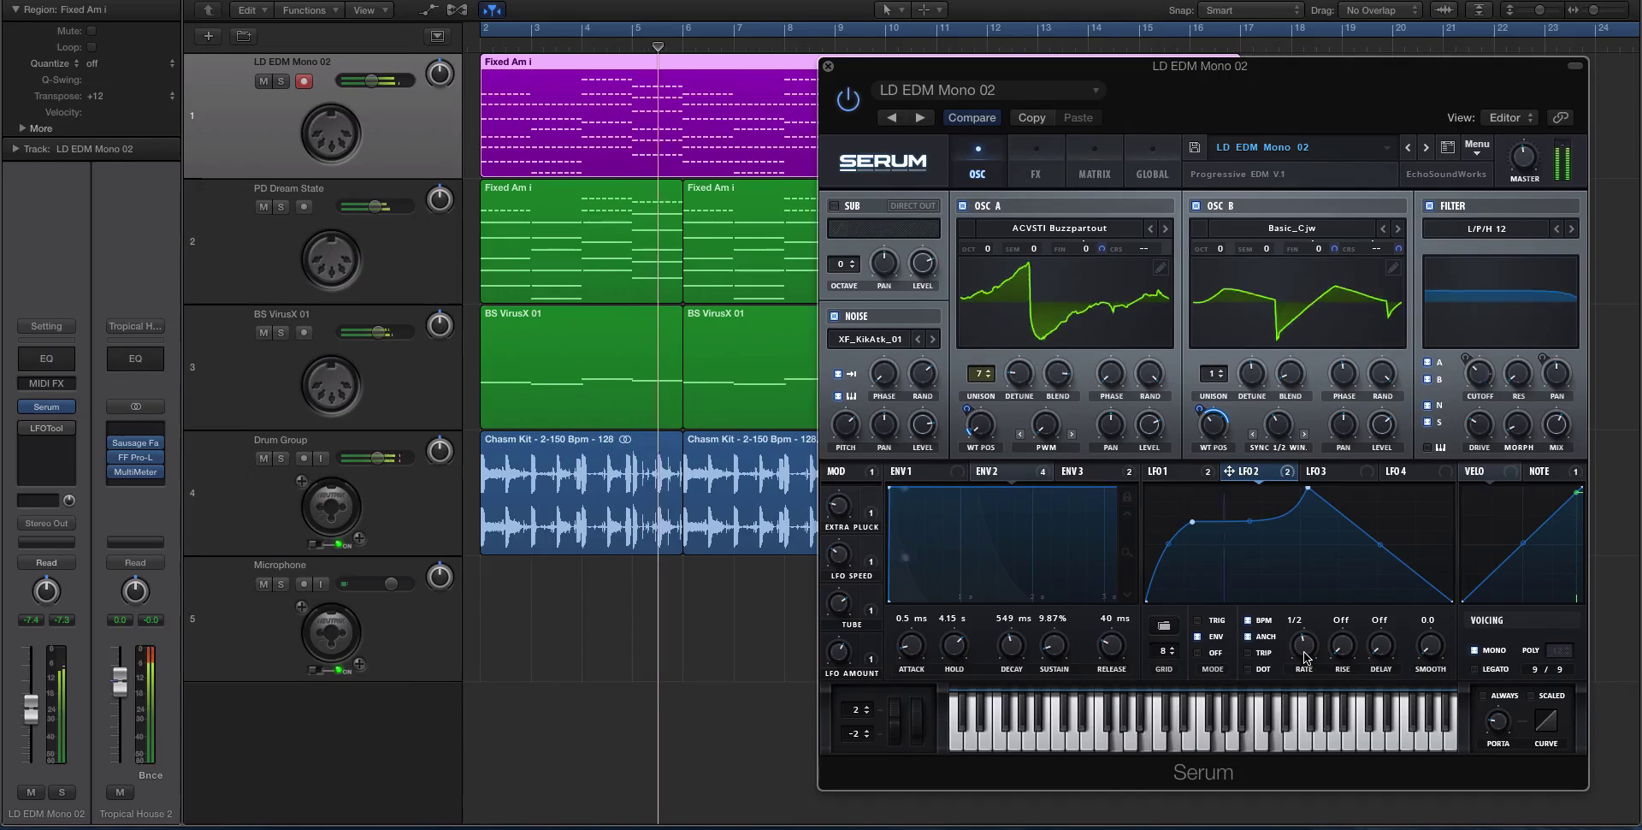
{"action": "left_click_drag", "start_coordinate": [1304, 647], "coordinate": [1304, 668]}
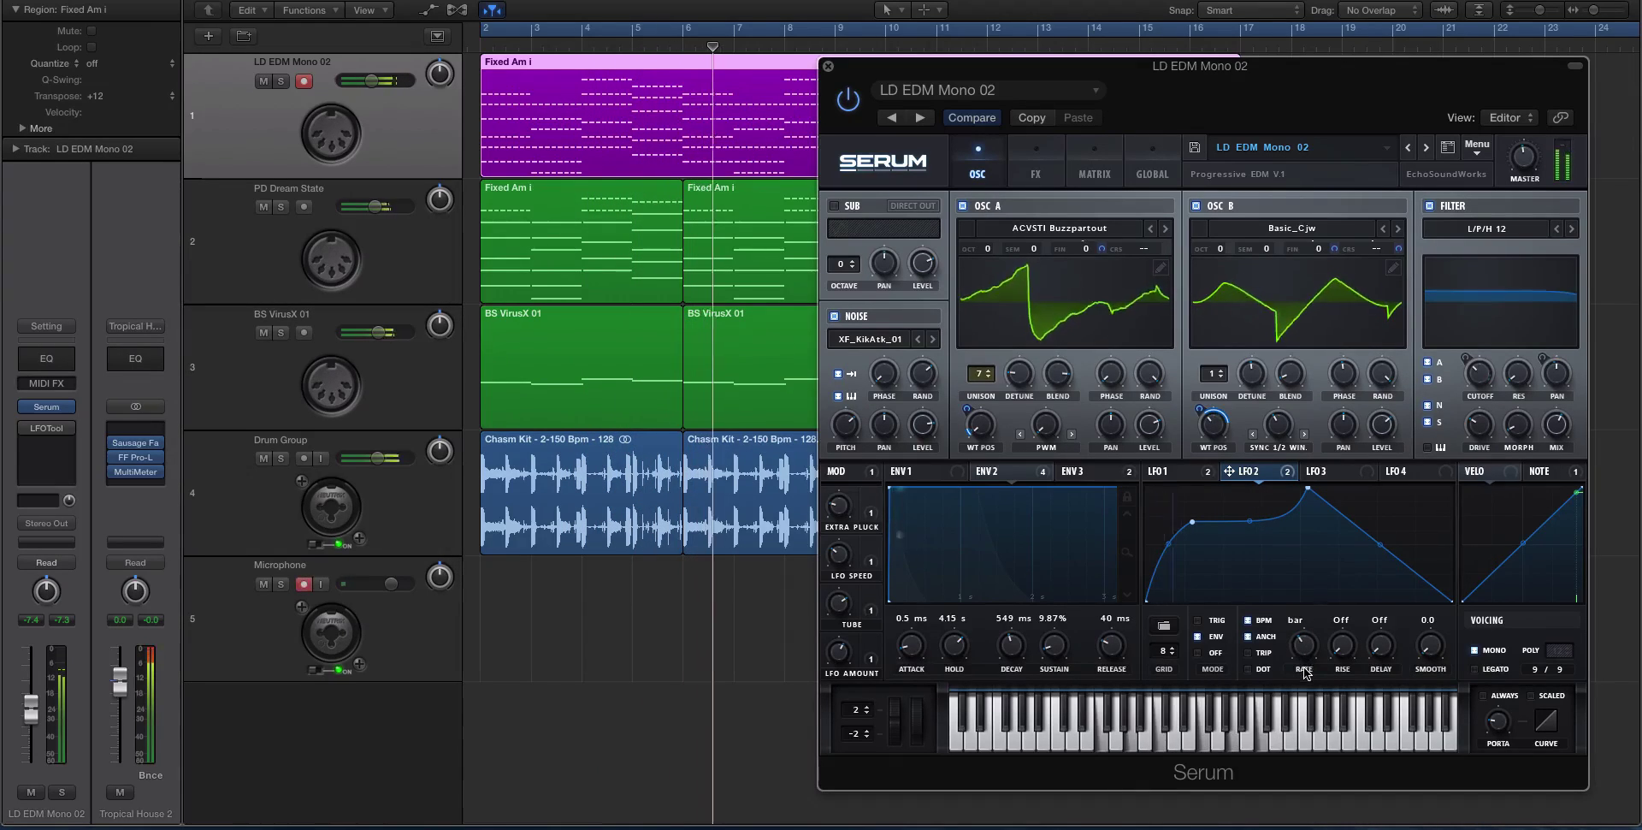
{"action": "left_click", "coordinate": [1197, 621]}
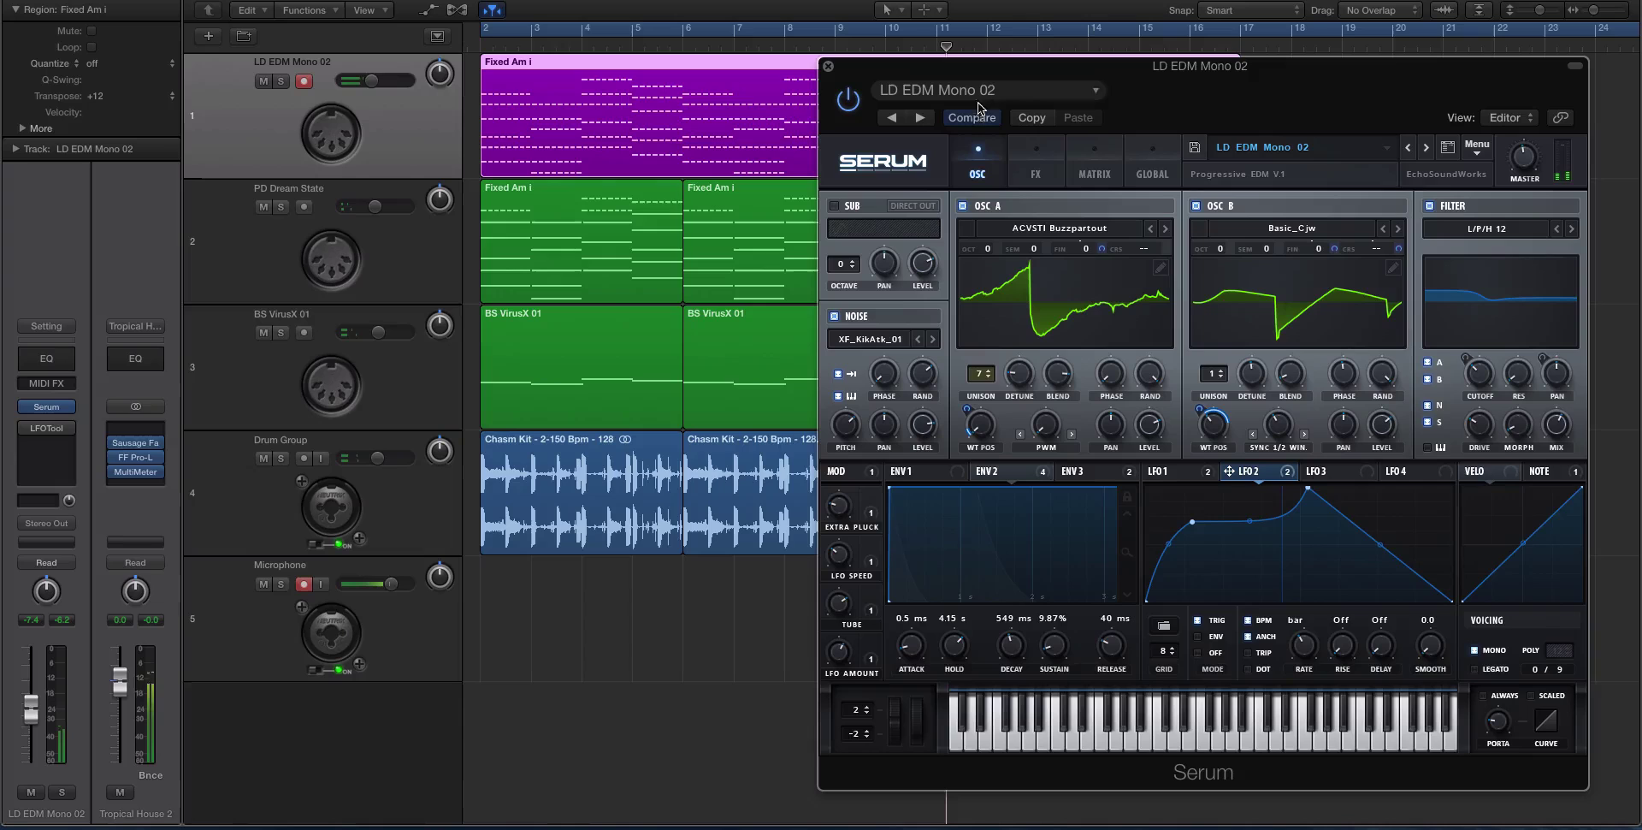
{"action": "left_click_drag", "start_coordinate": [864, 77], "coordinate": [721, 68]}
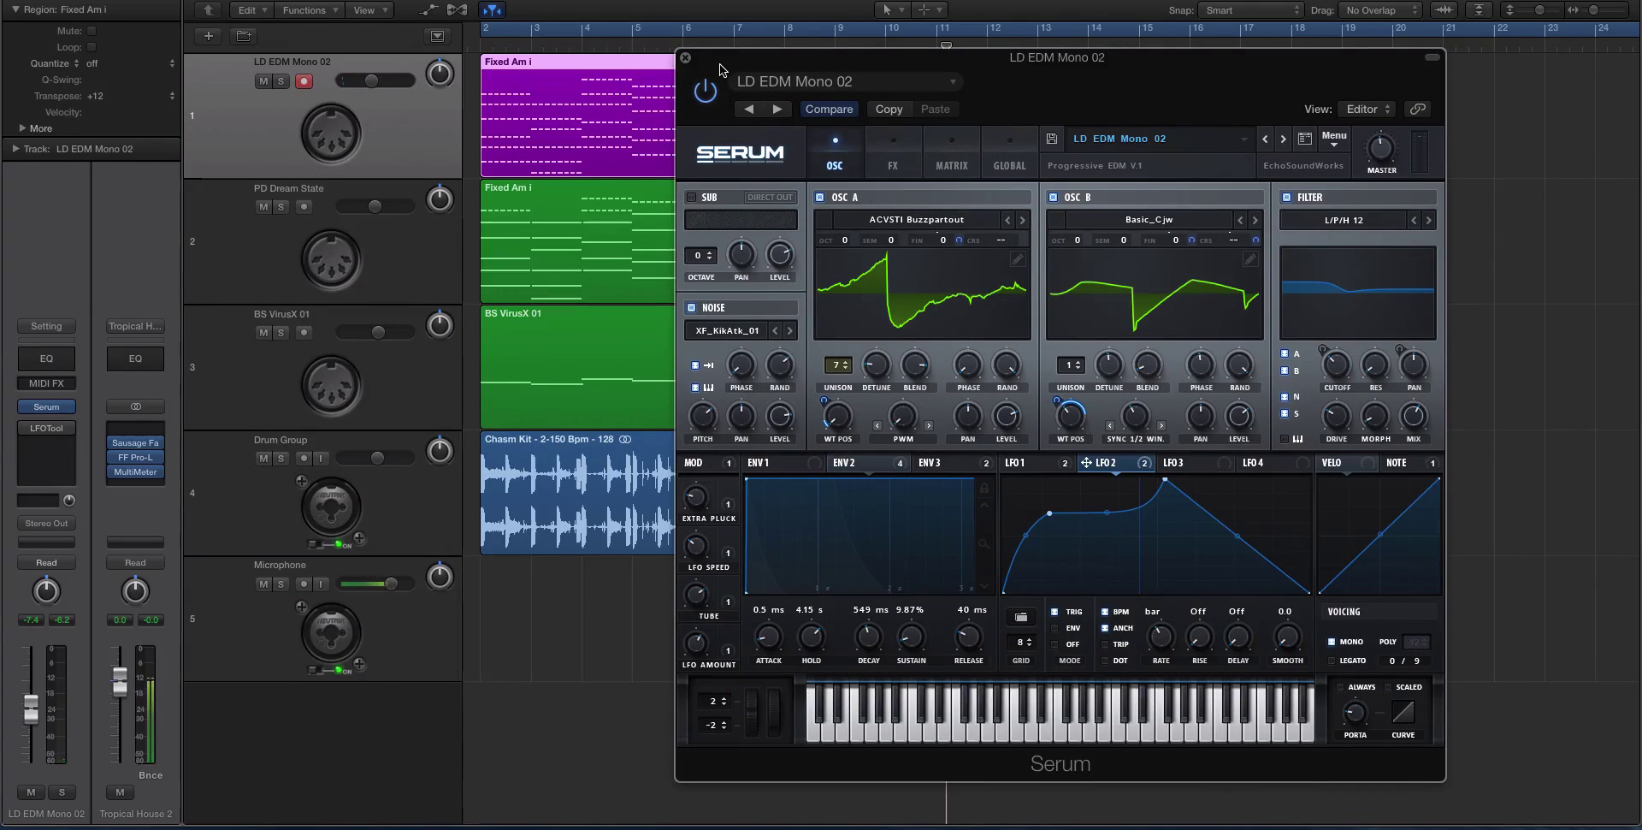
{"action": "left_click_drag", "start_coordinate": [699, 66], "coordinate": [674, 108]}
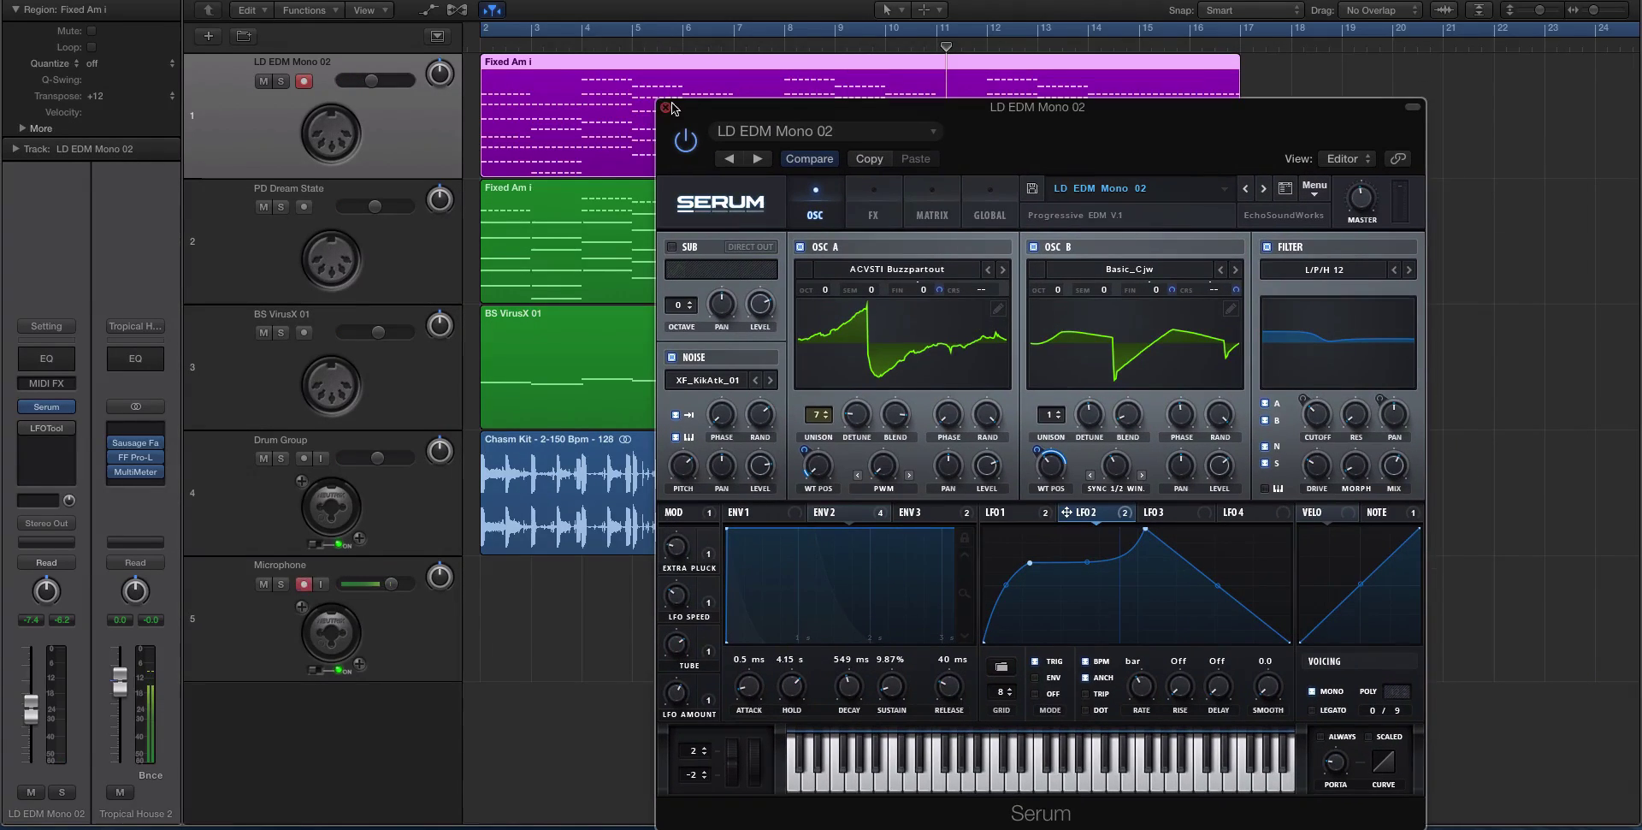